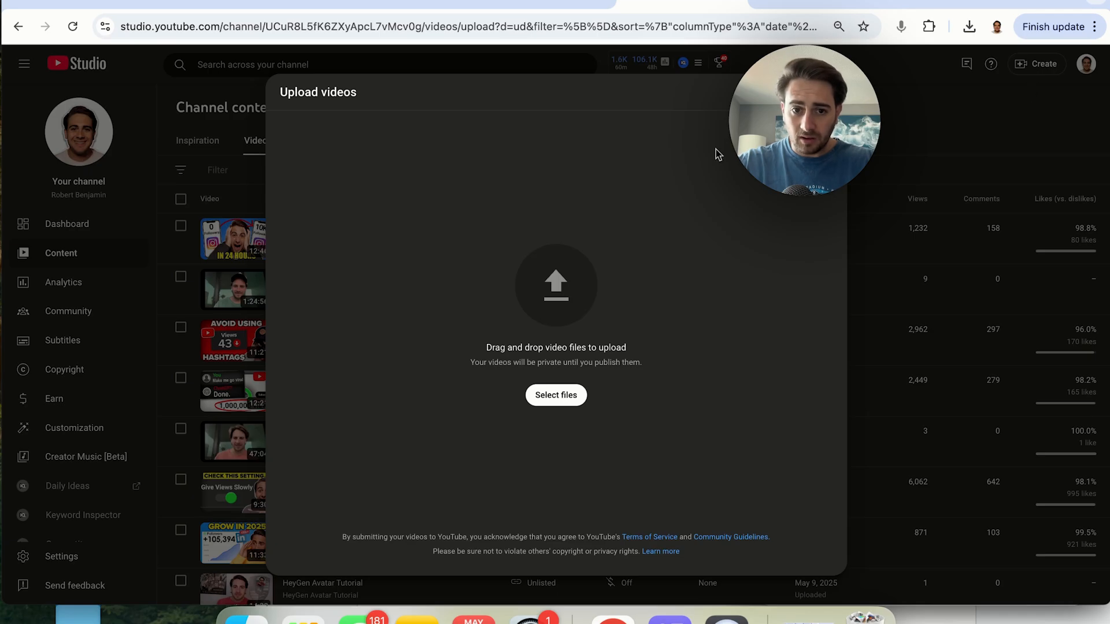
Search the computer's files for "- done" and upload the video Deep Agent MCP - Done.mp4
click(557, 395)
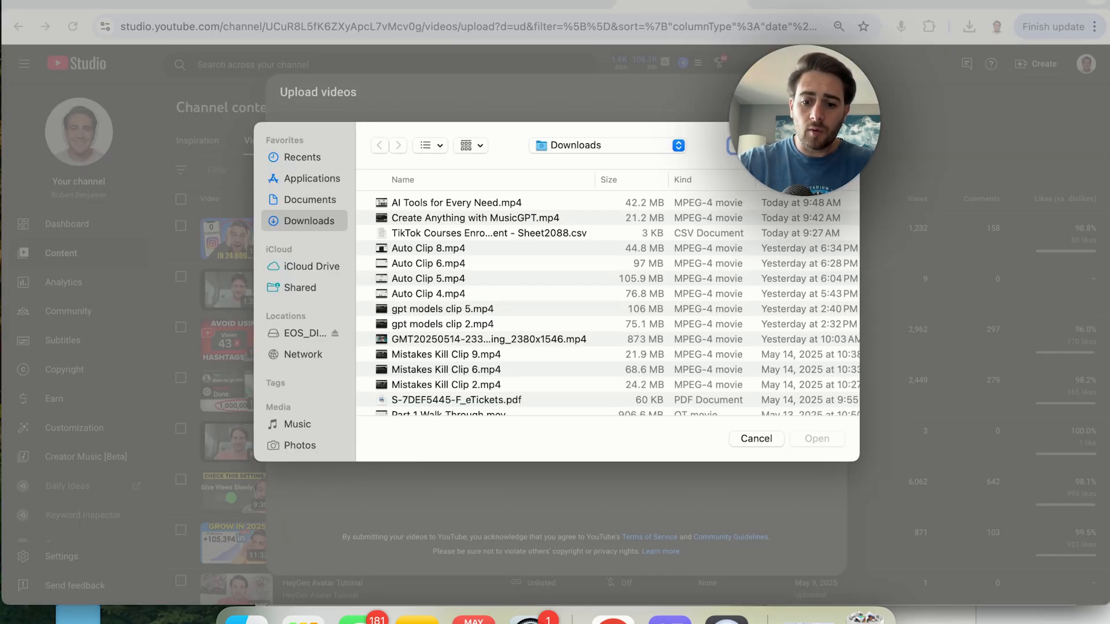
text(- done)
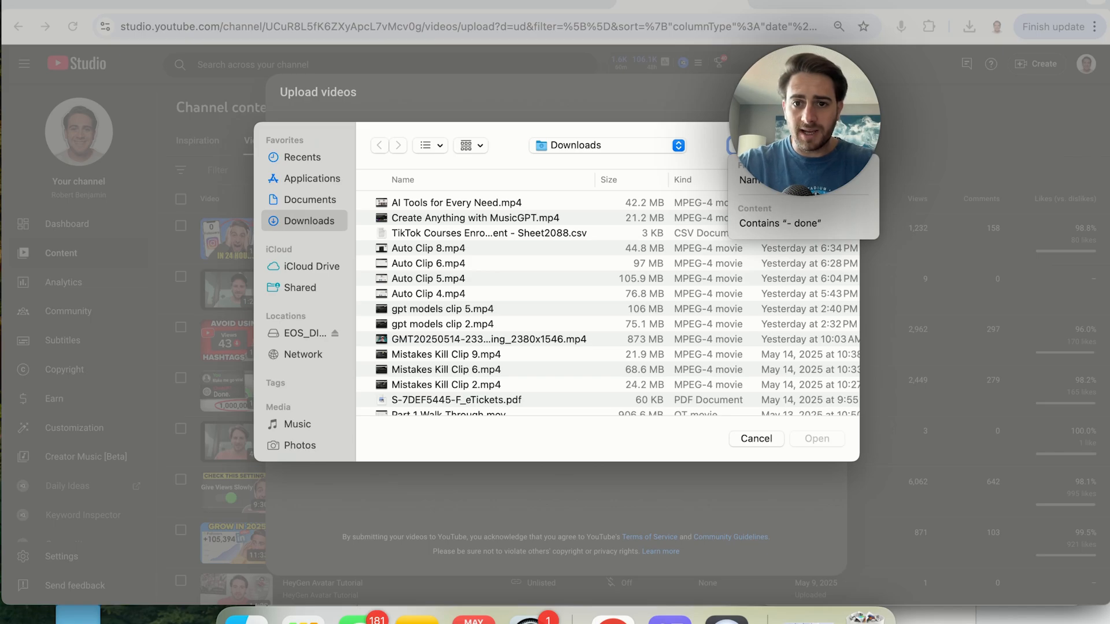
key(Return)
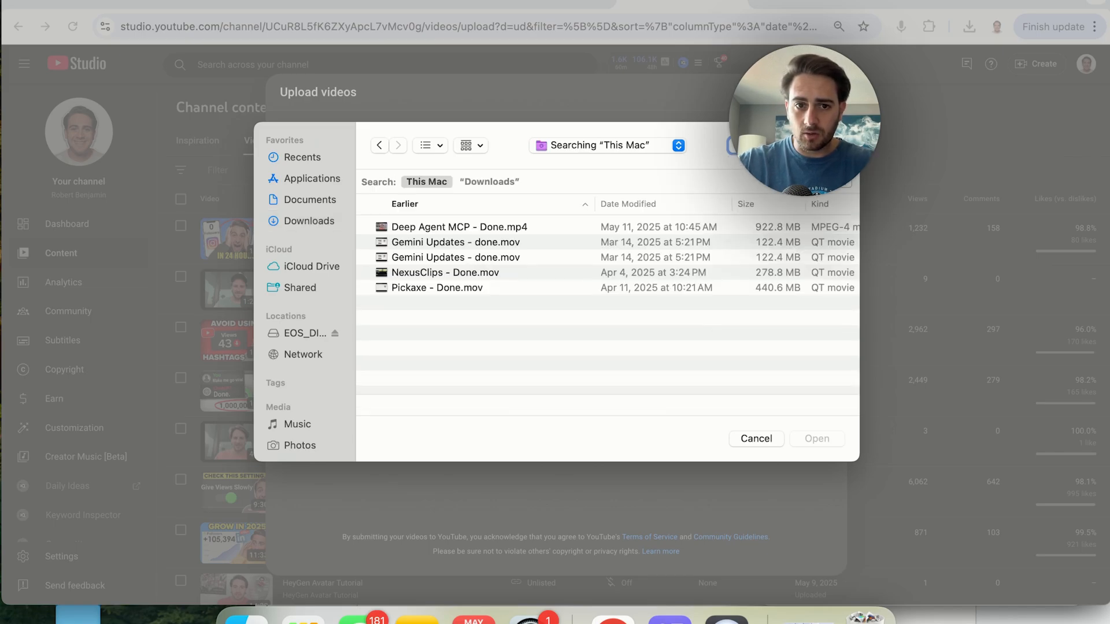
double_click(452, 227)
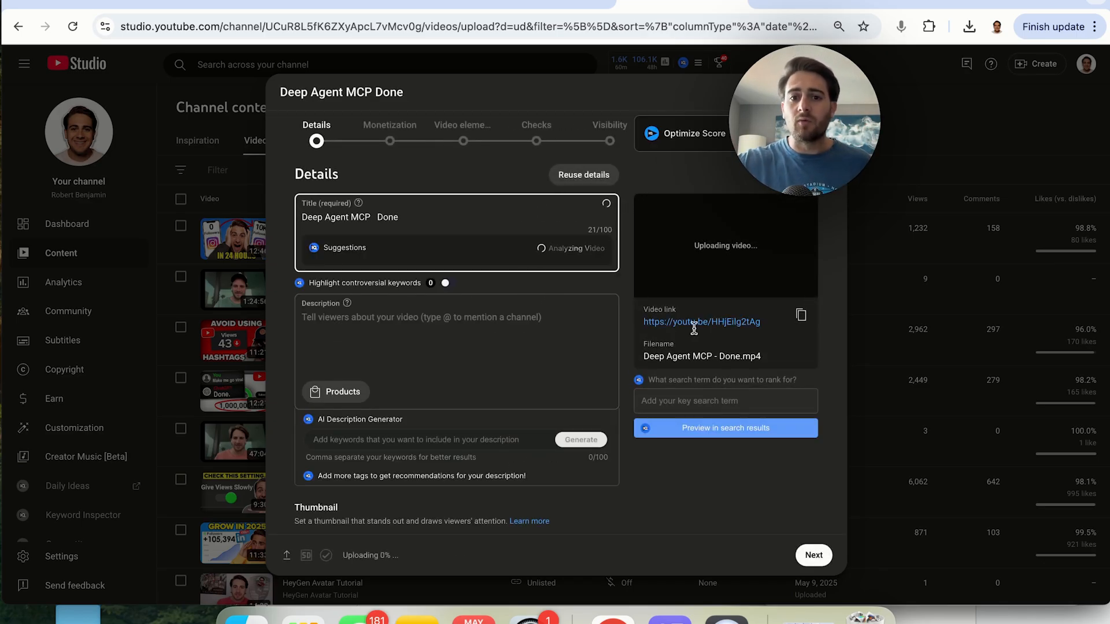
Search the Downloads folder in Finder for the "deepagent thumbnail" image file, then close the Finder window
triple_click(673, 351)
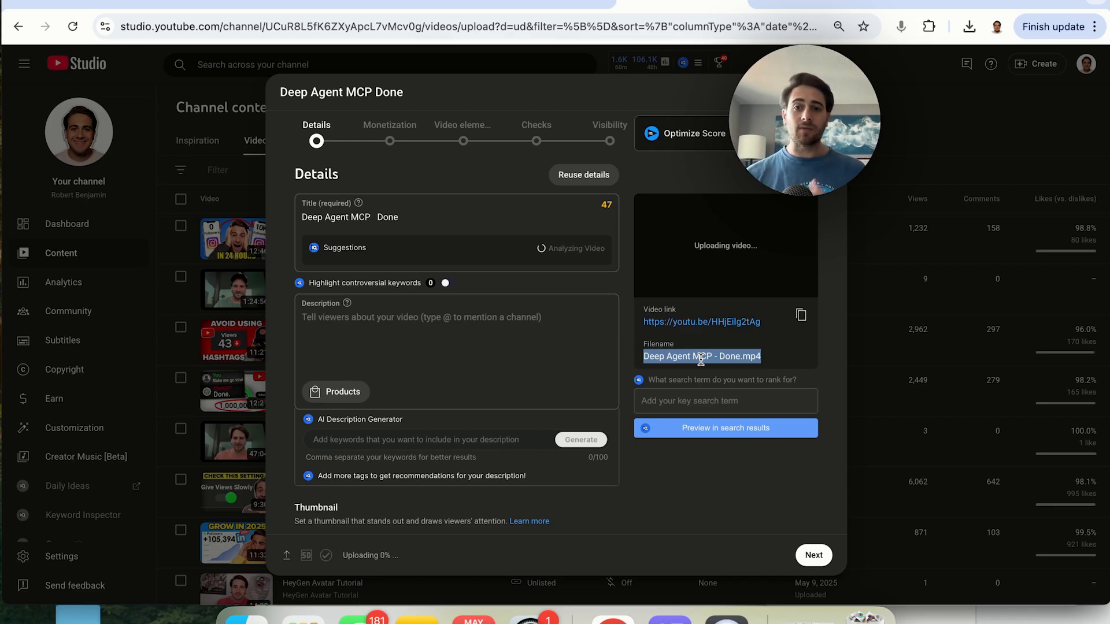
triple_click(671, 354)
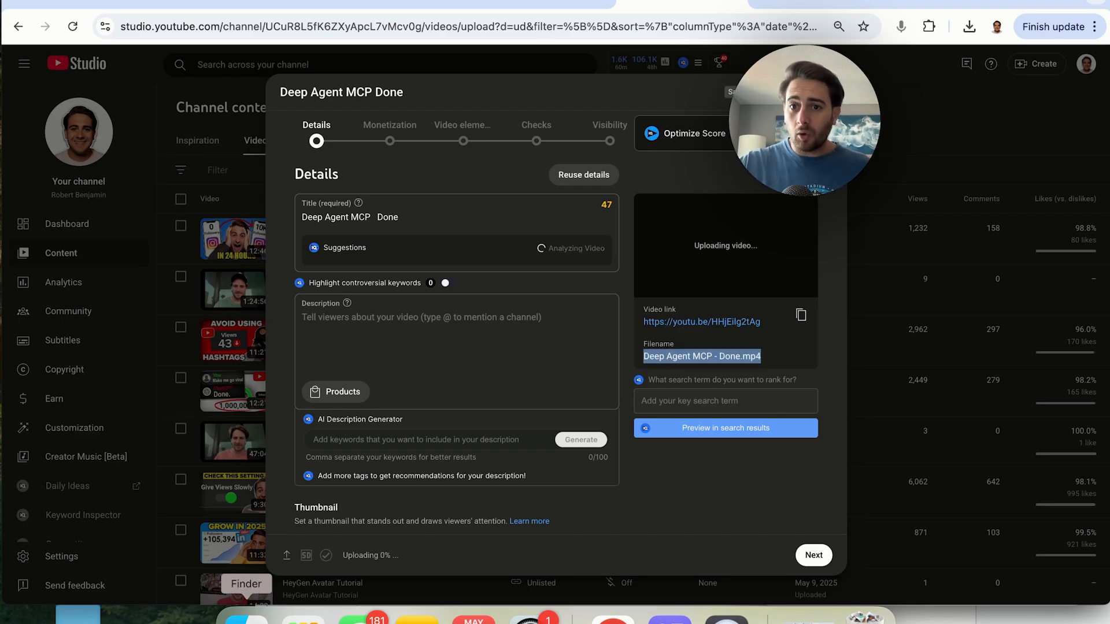
click(245, 617)
drag(678, 171, 419, 171)
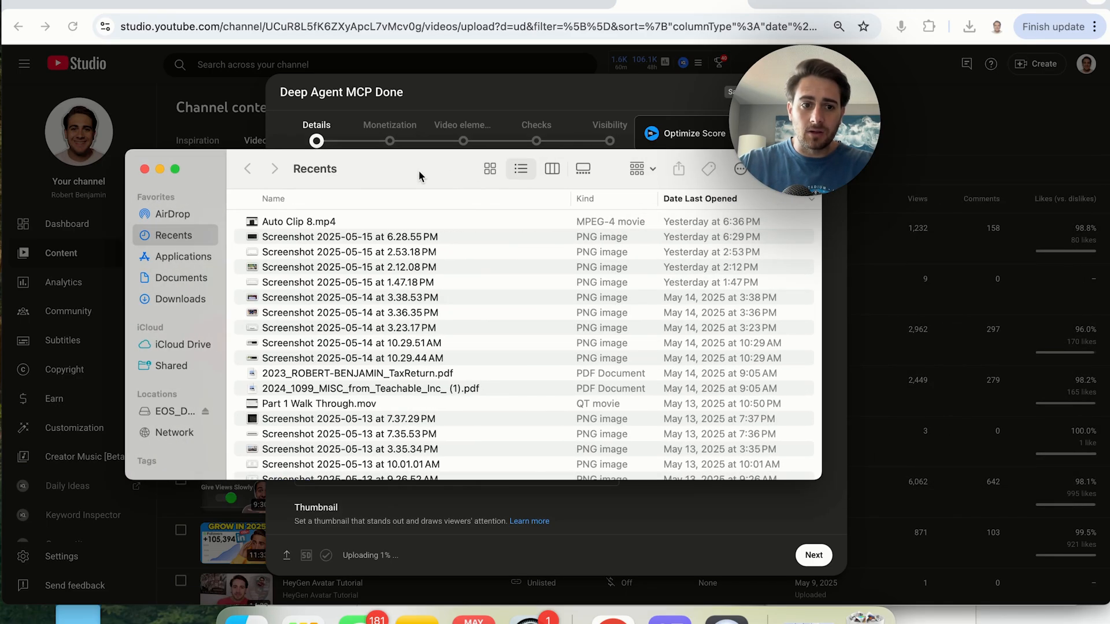
click(195, 299)
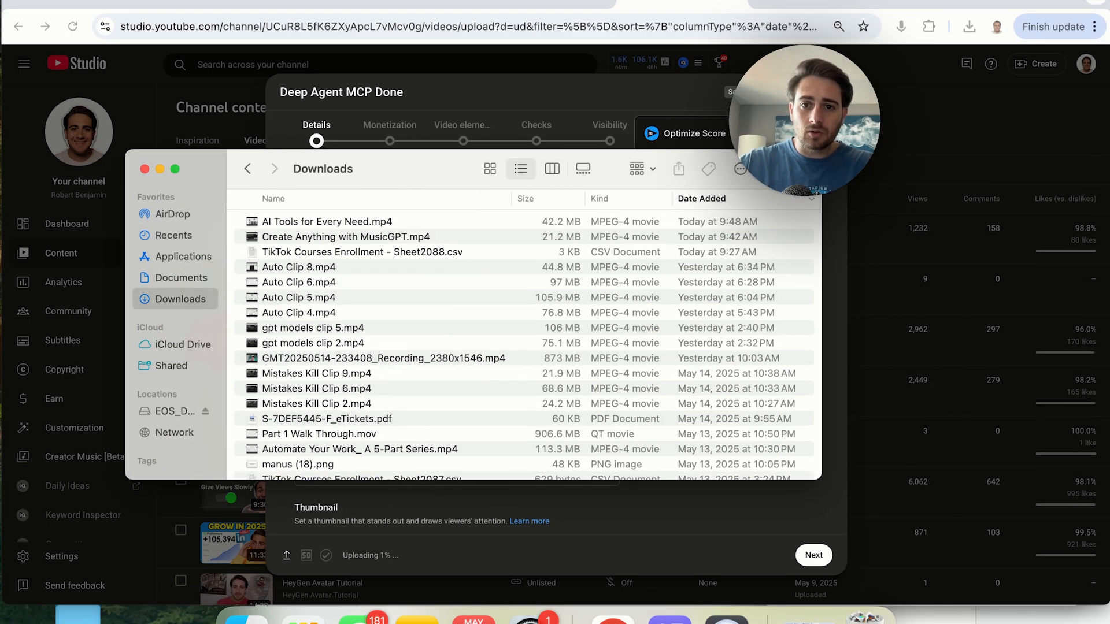
key(super+f)
text(deepagent thumbnail)
key(Return)
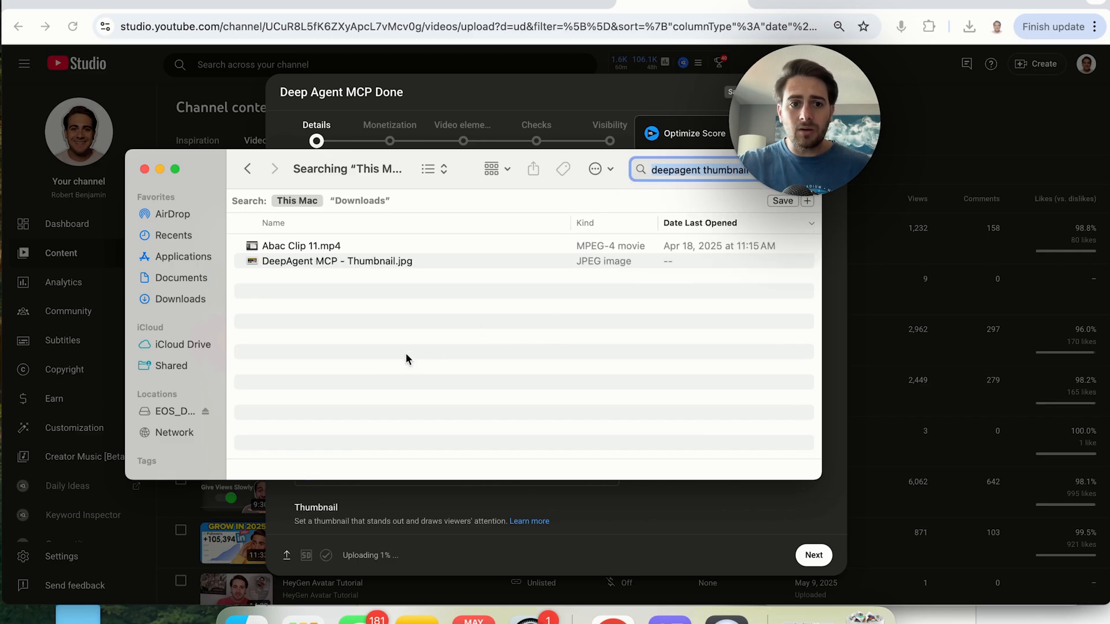
click(344, 260)
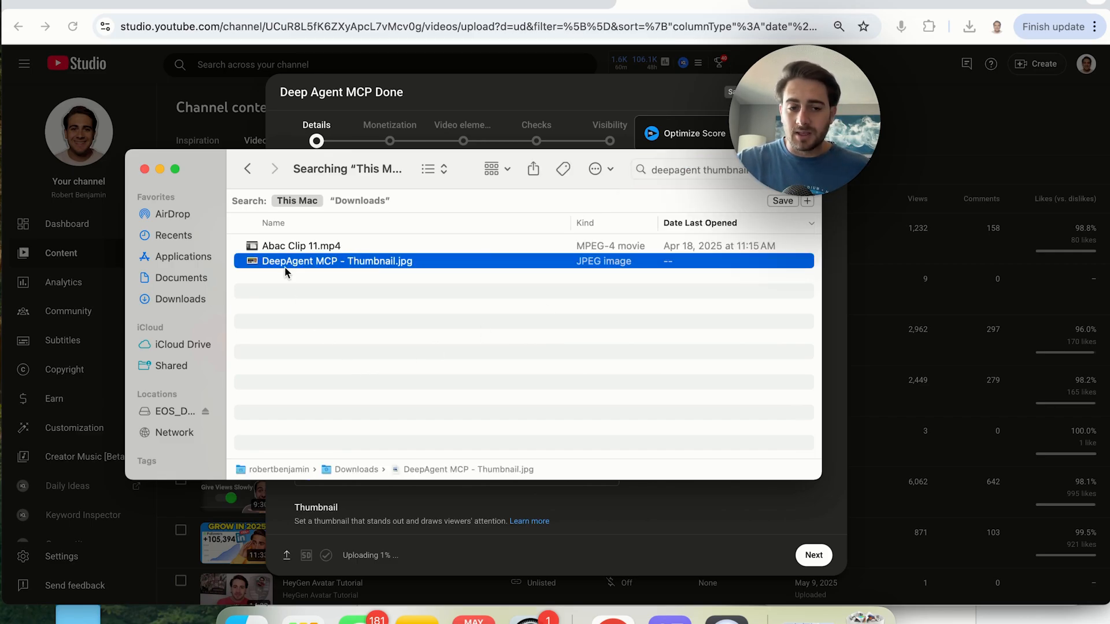
click(145, 170)
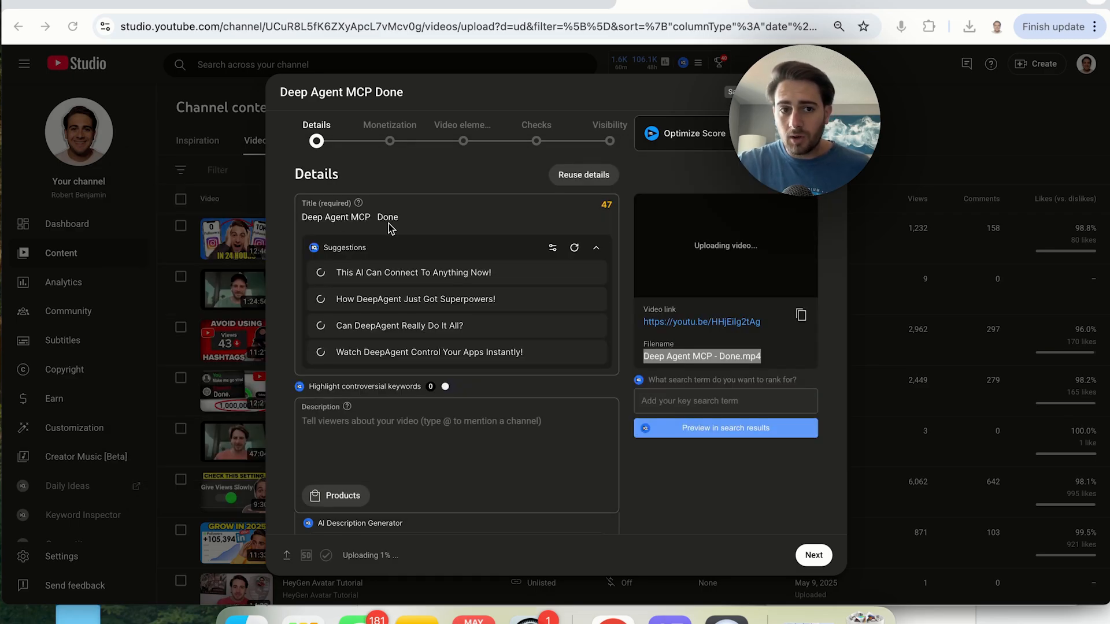
Set the title suggestion preferences with target keyword "Ai Agent Automation" and emotion Desire
double_click(340, 220)
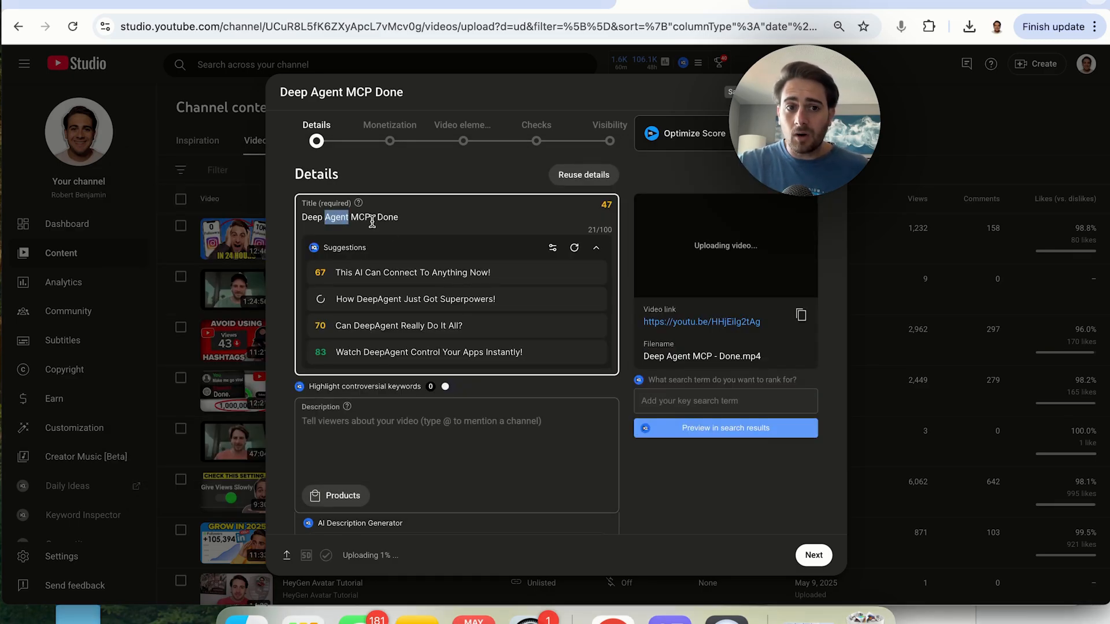
triple_click(372, 223)
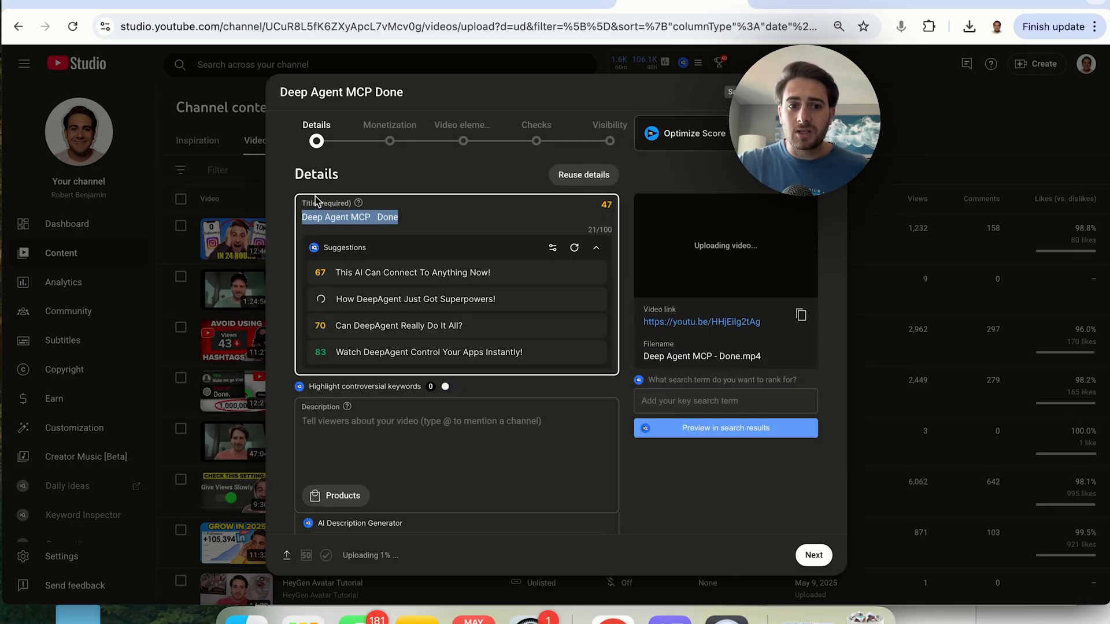
scroll(435, 440, down, 3)
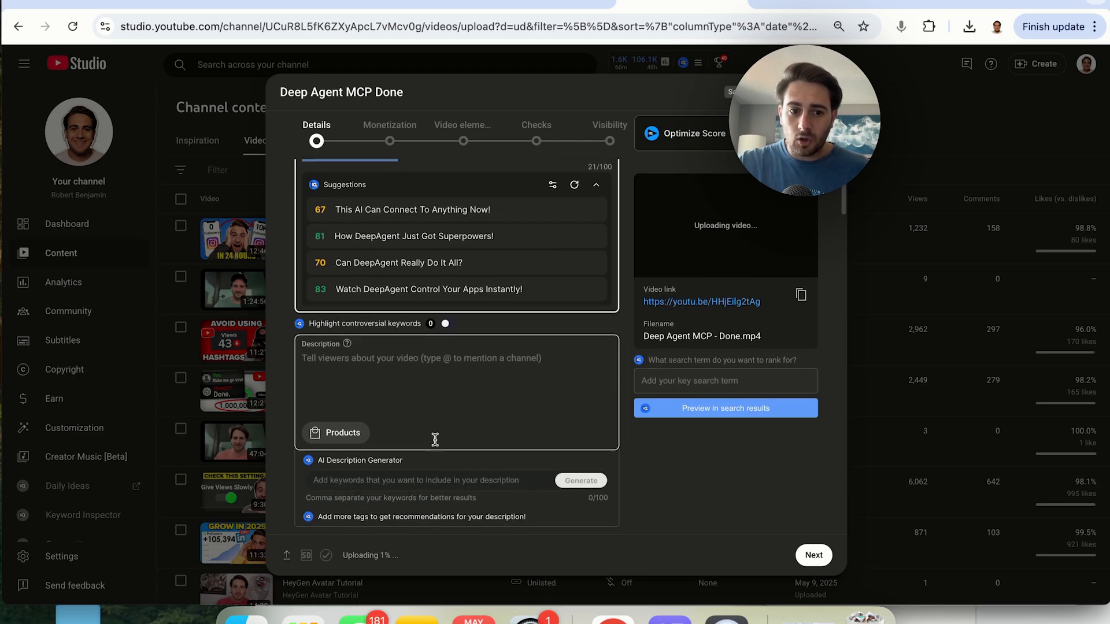
scroll(434, 439, up, 3)
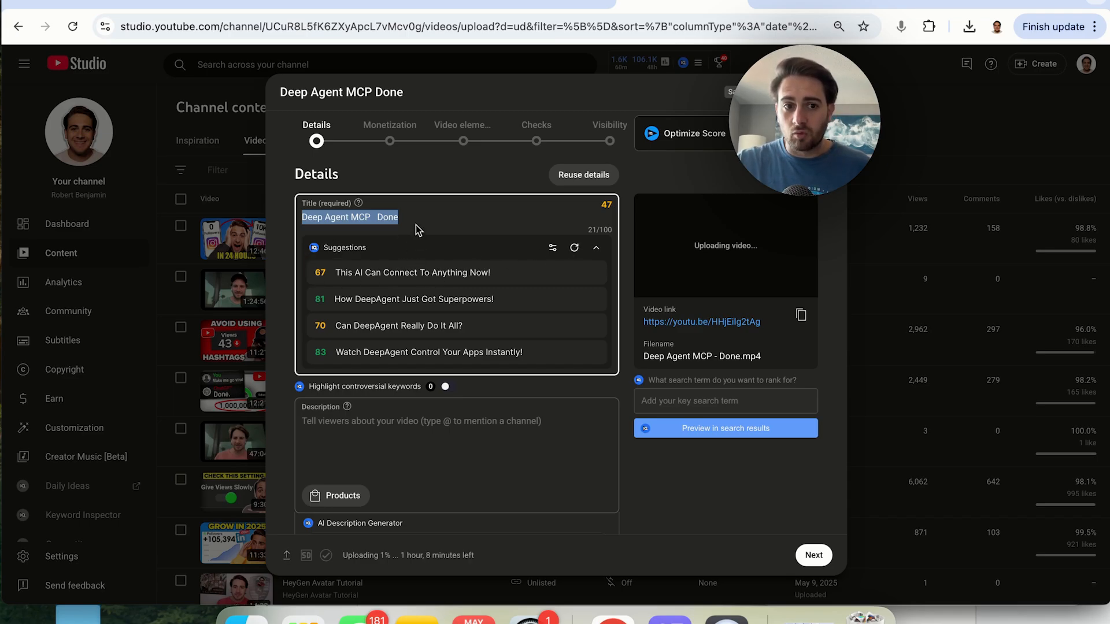
click(552, 247)
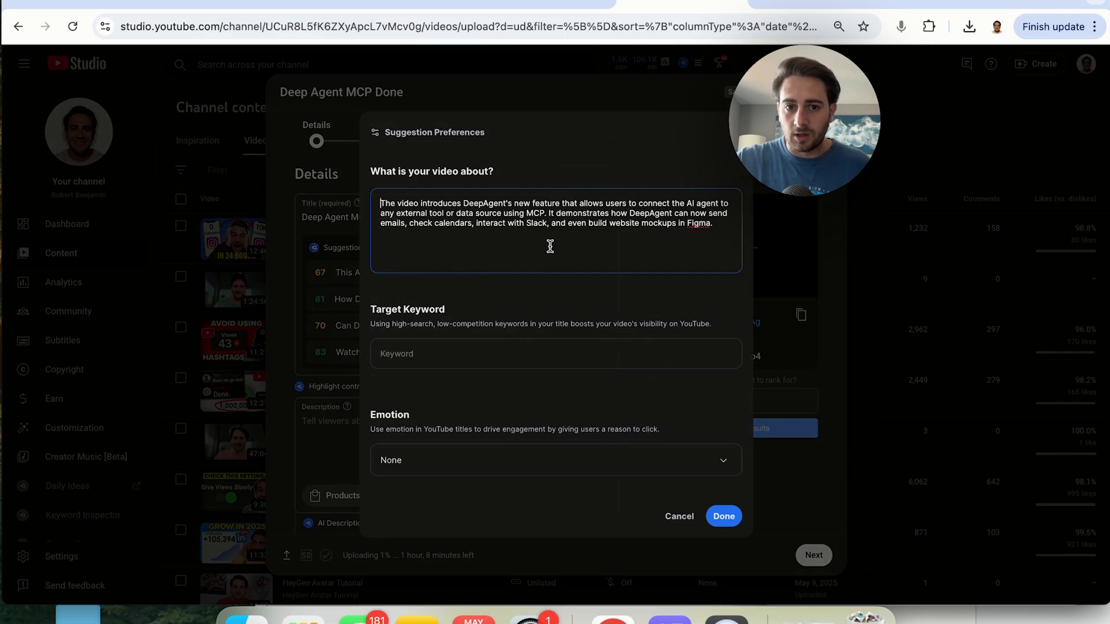
triple_click(452, 213)
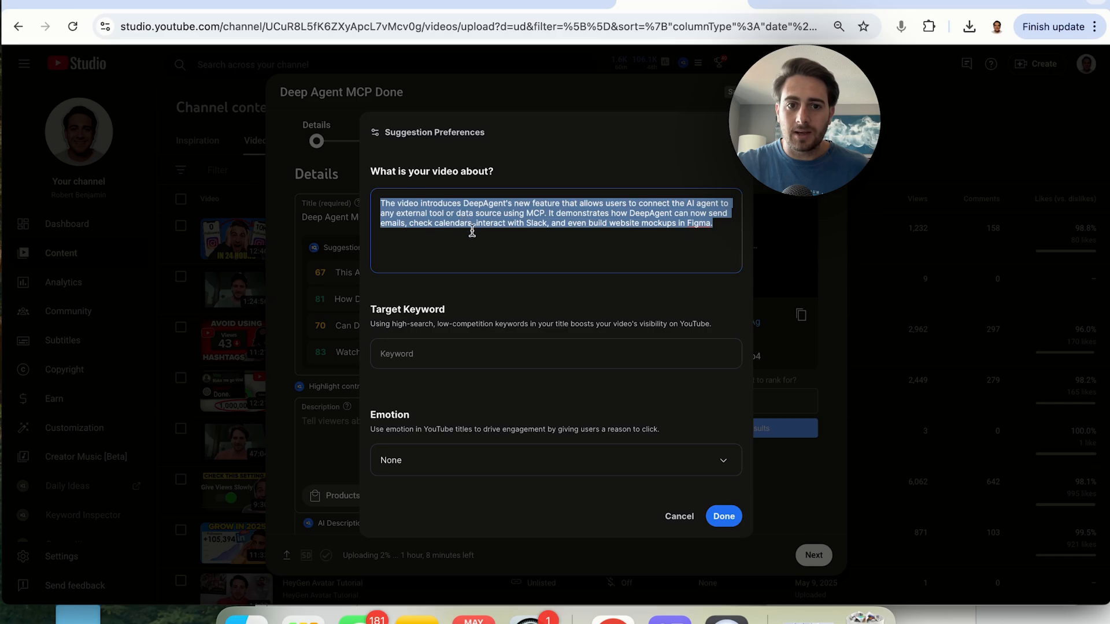
click(465, 357)
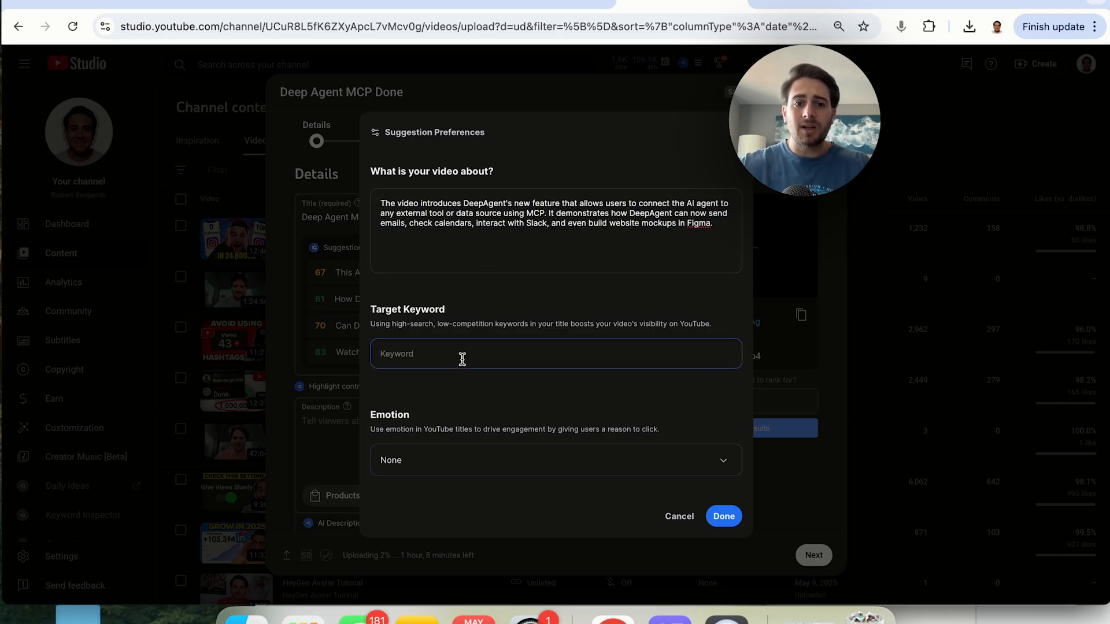
text(Ai Agent)
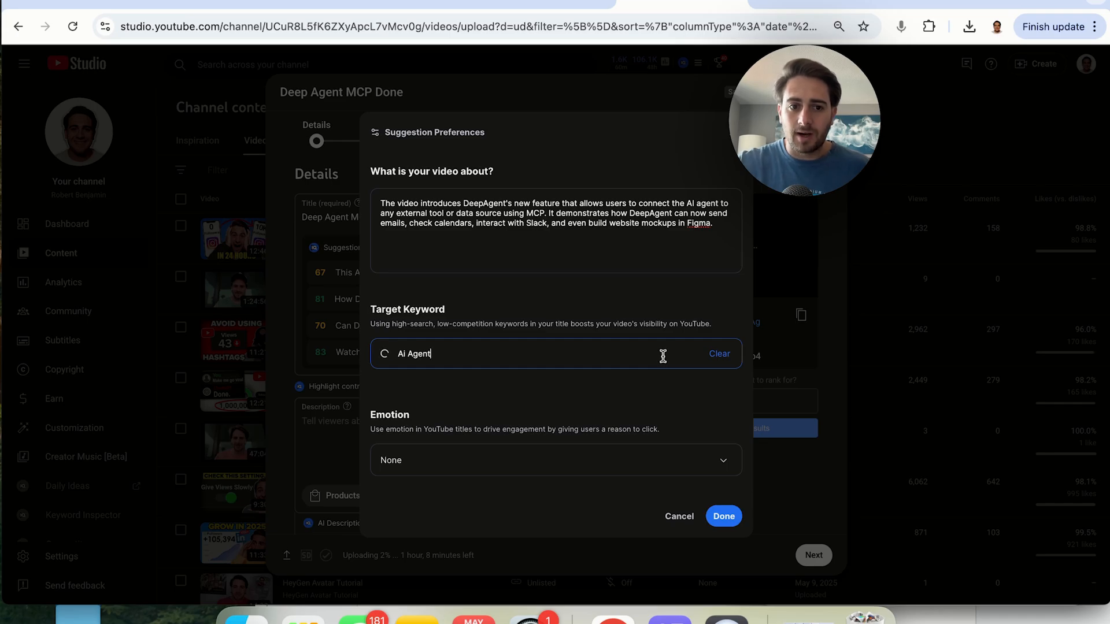
text( Automation)
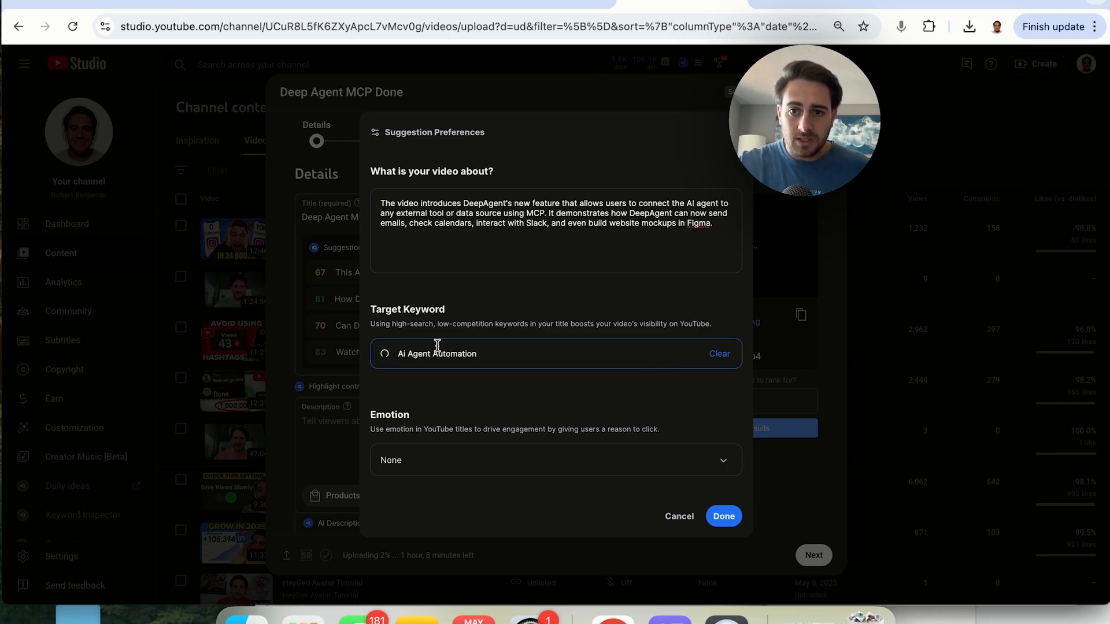
click(430, 466)
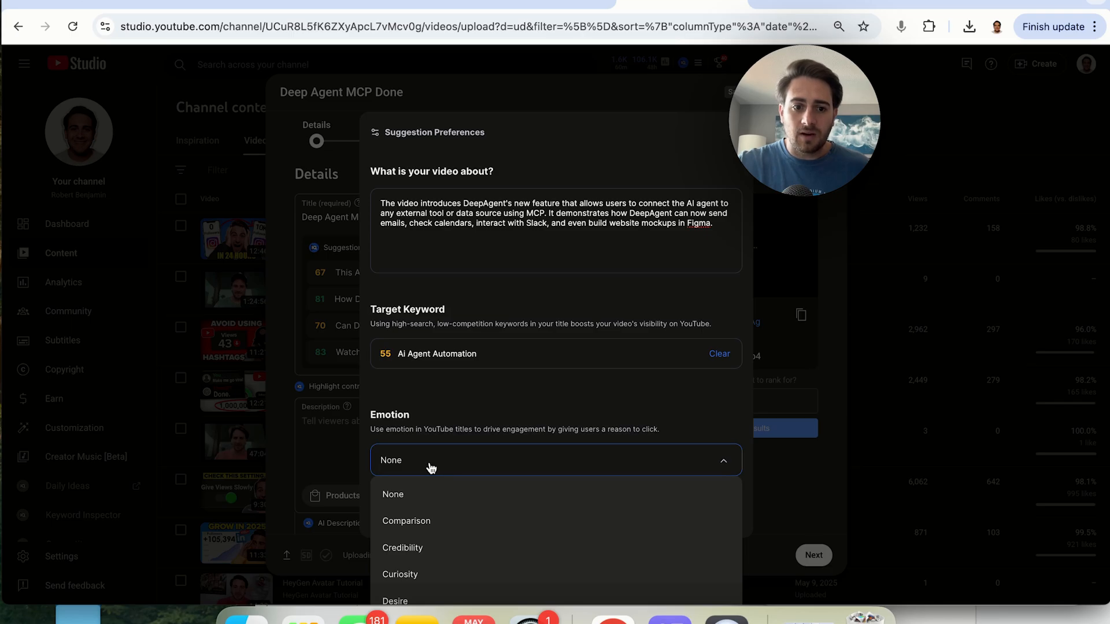
click(426, 600)
click(724, 516)
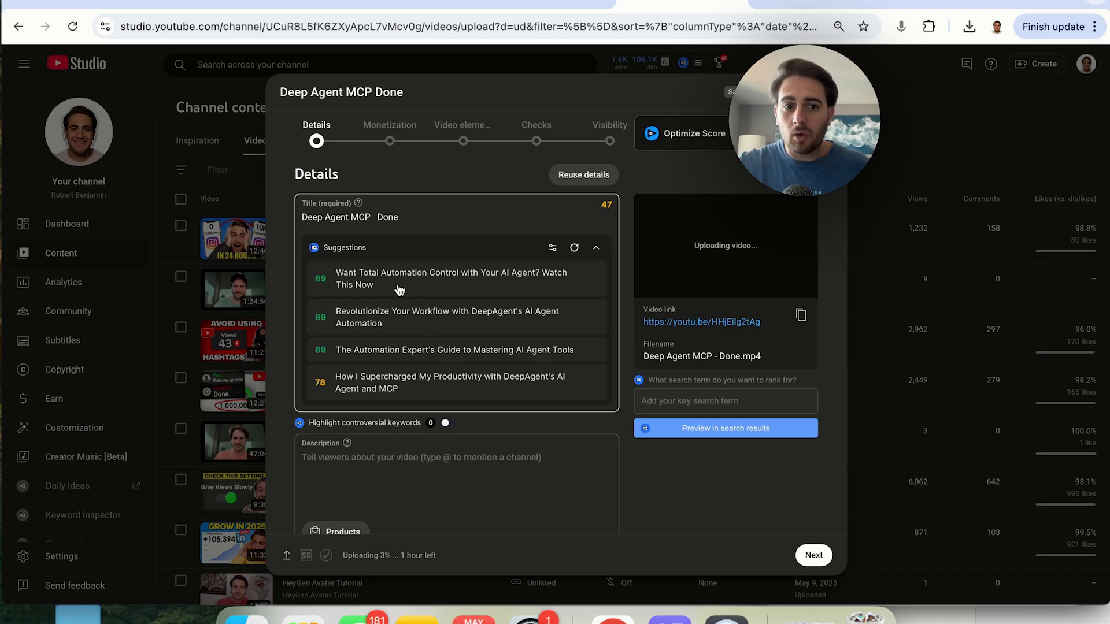
Apply the suggested title "Want Total Automation Control with Your AI Agent? Watch This Now"
click(479, 285)
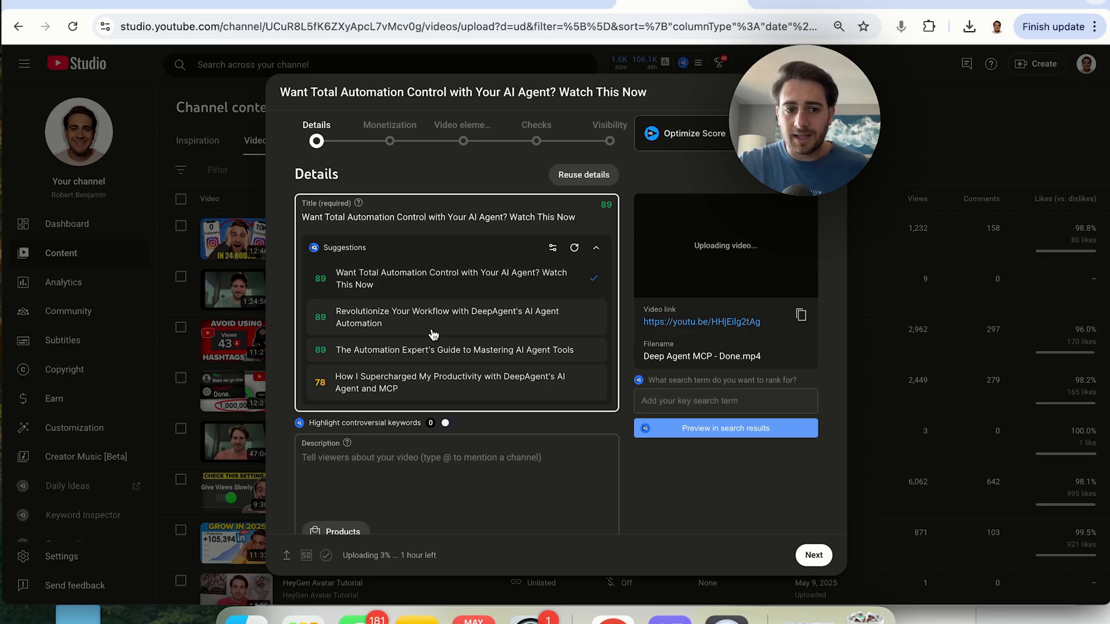
scroll(441, 307, down, 3)
click(386, 483)
drag(316, 470, 403, 470)
click(403, 470)
scroll(403, 469, up, 3)
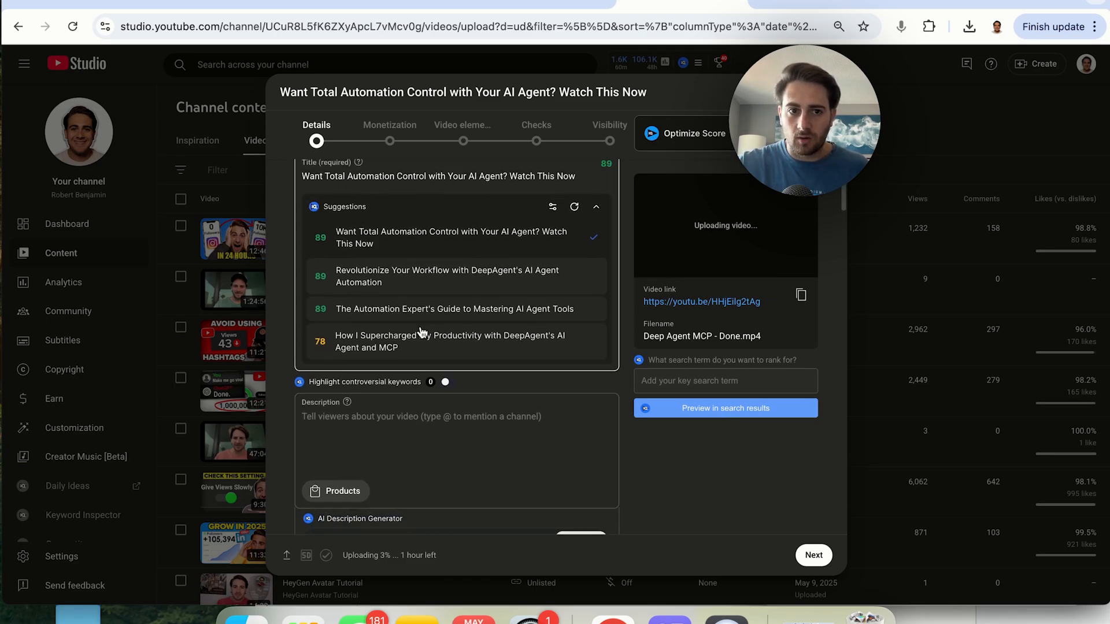
Copy "Total Automation Control with Your AI Agent" from the title into the AI description keywords and generate descriptions
double_click(333, 197)
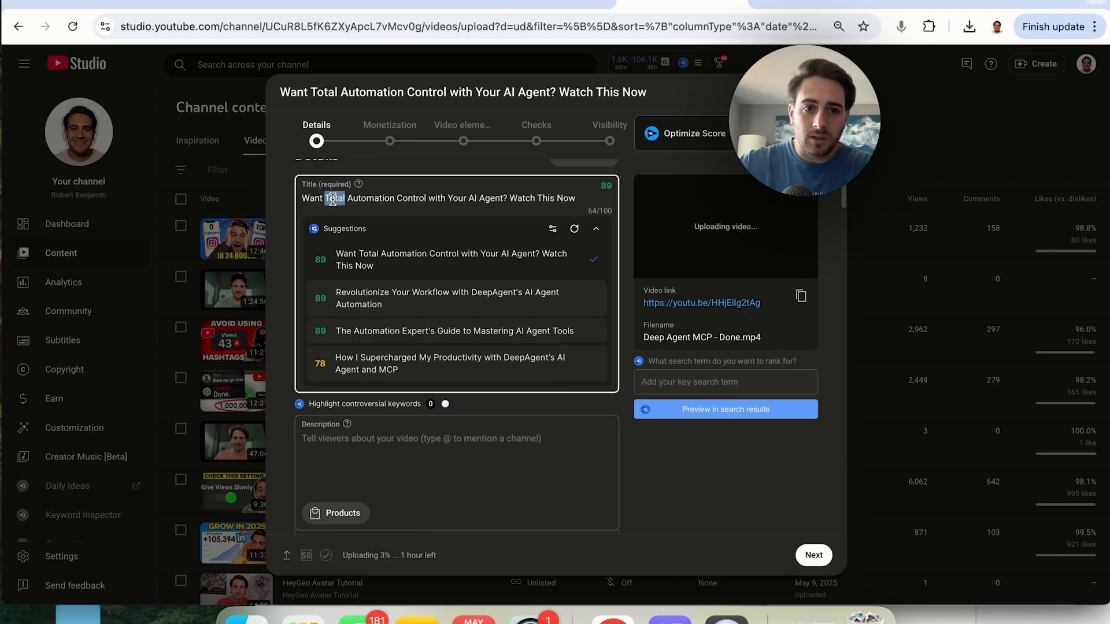
shift+click(486, 198)
key(super+c)
scroll(451, 405, down, 5)
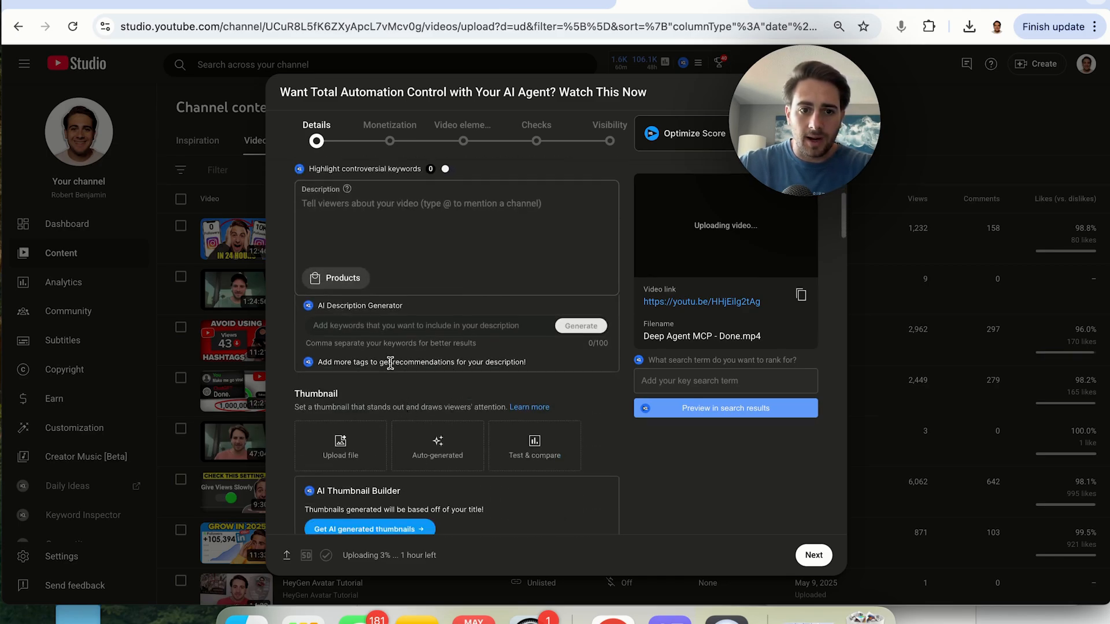
click(366, 327)
key(super+v)
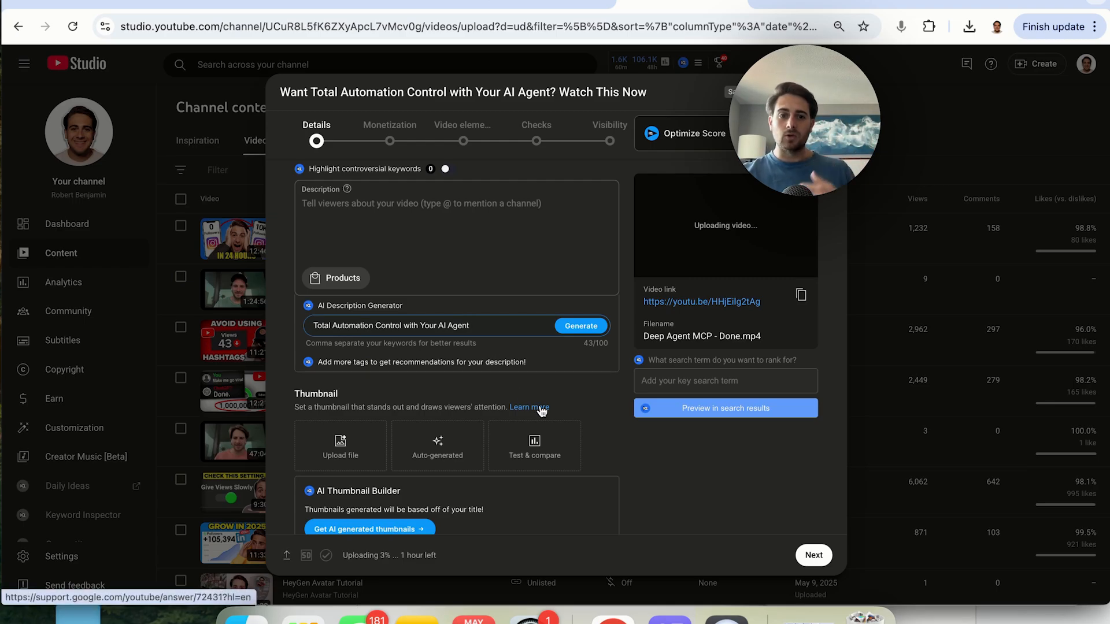
click(578, 328)
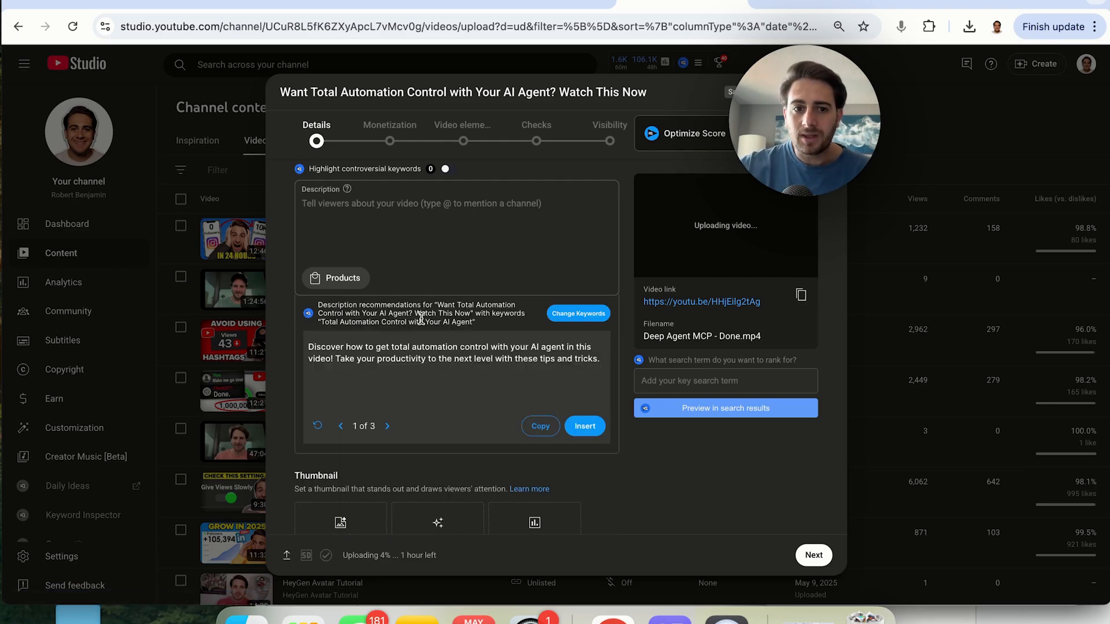
Insert the third AI description recommendation into the video description
click(388, 427)
click(387, 427)
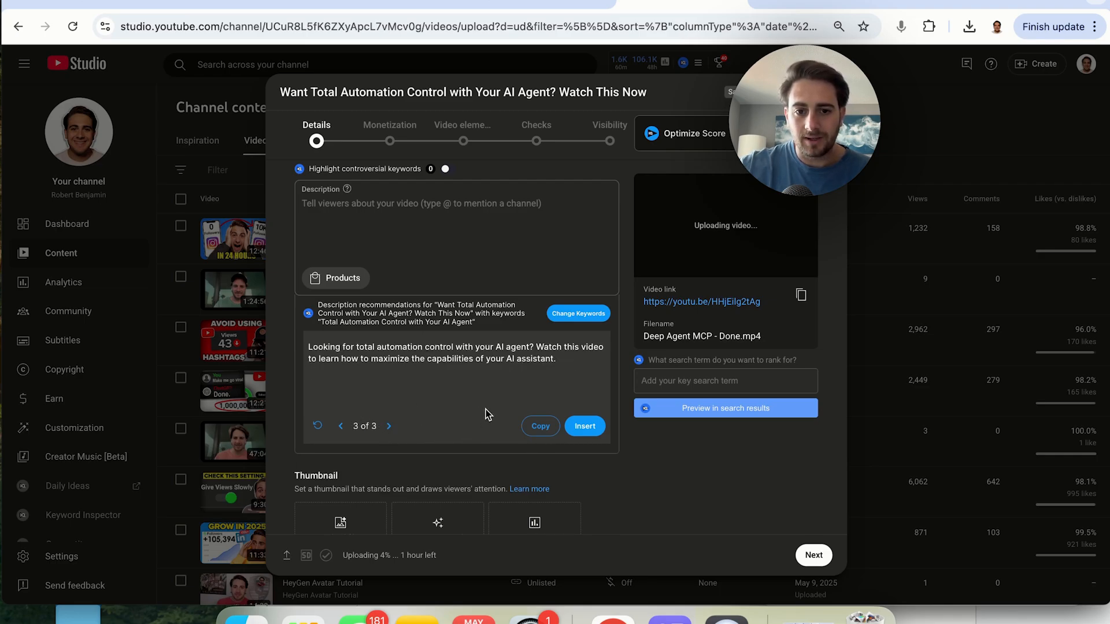
click(584, 425)
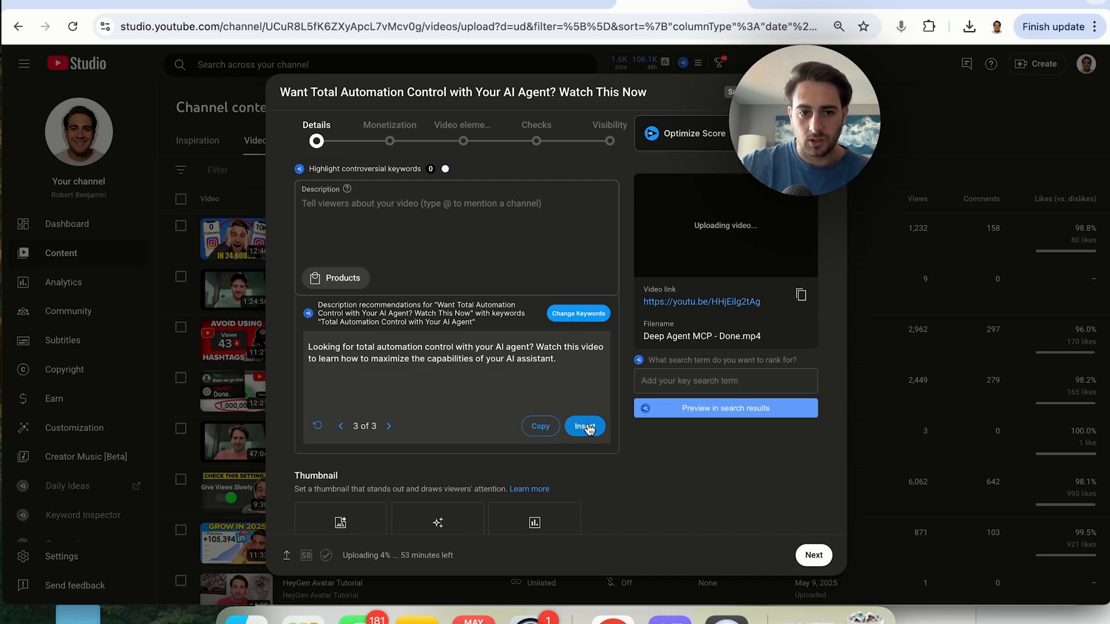
Refresh the AI title suggestions and scroll to the thumbnail section
scroll(490, 249, up, 3)
scroll(491, 249, up, 5)
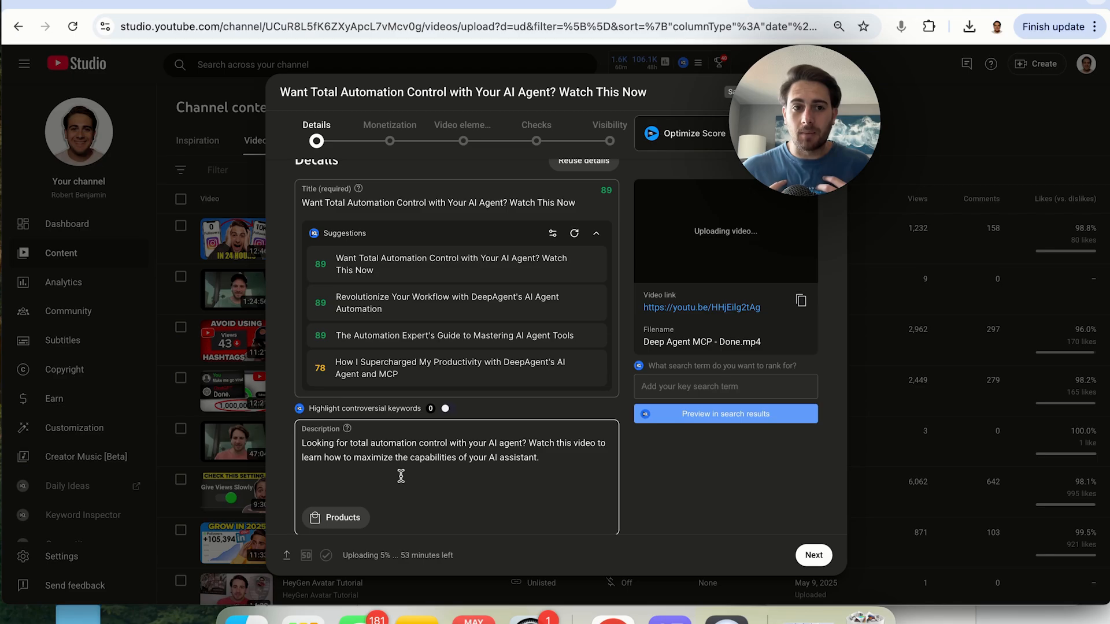
click(469, 206)
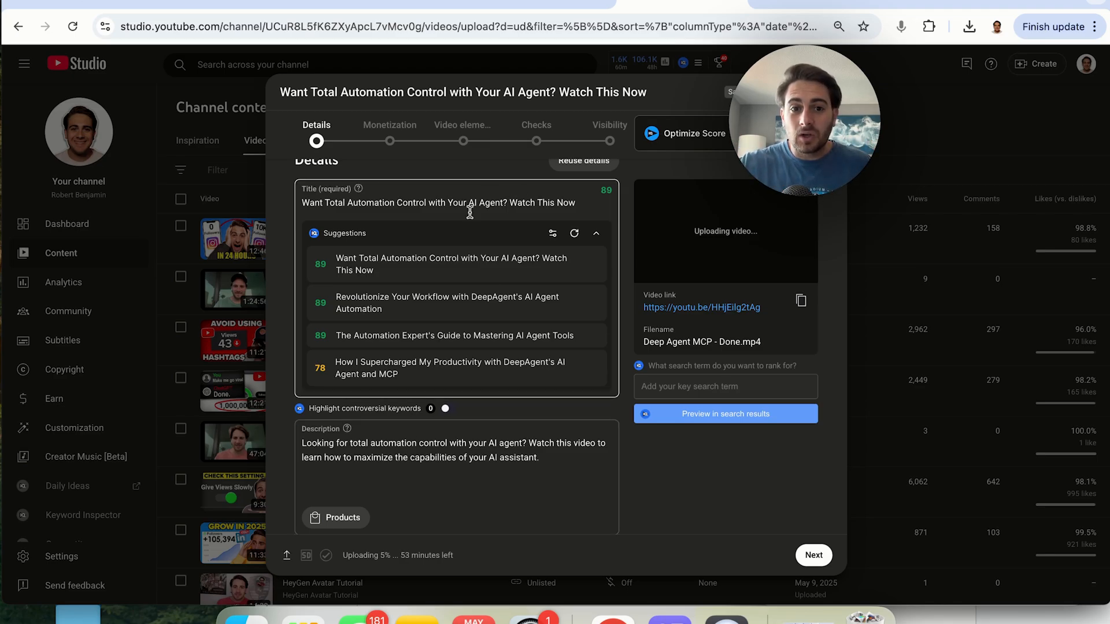
click(579, 236)
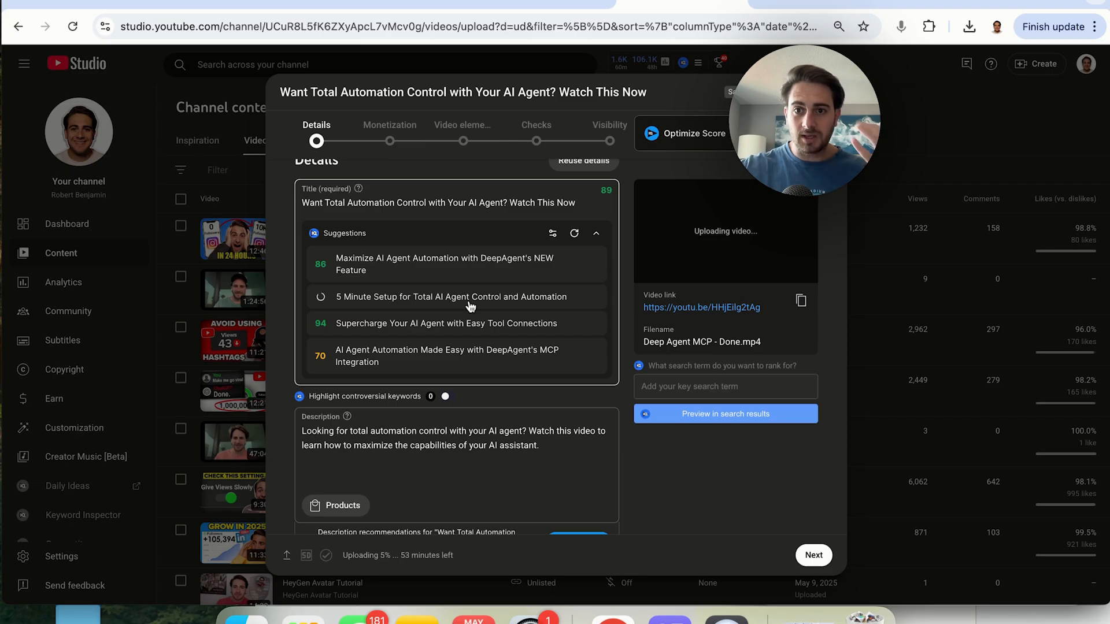
scroll(470, 306, down, 2)
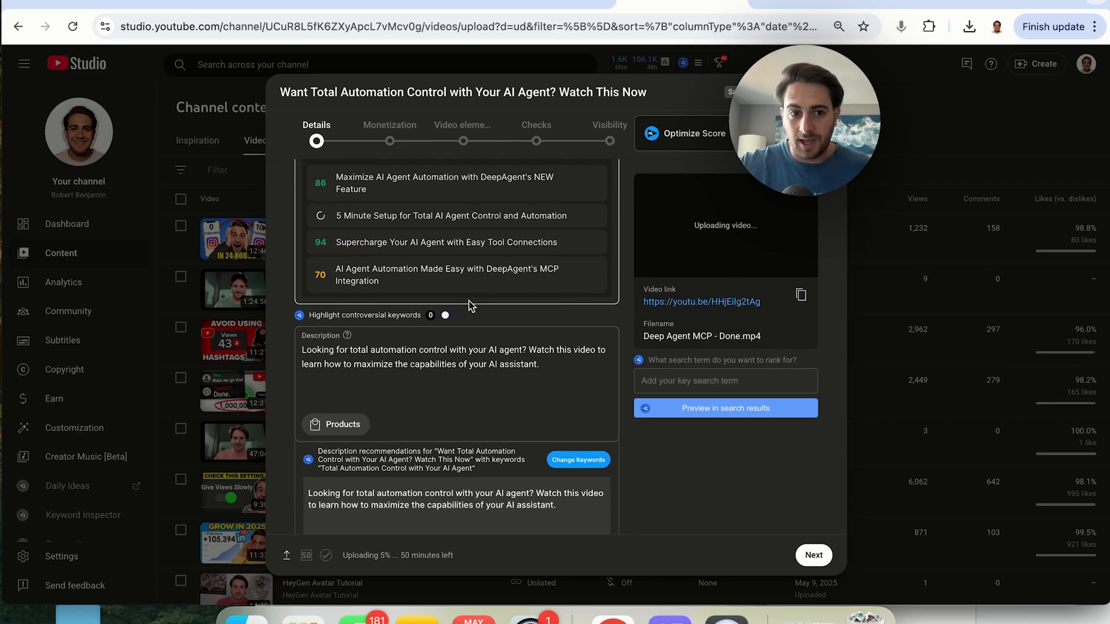
scroll(469, 300, down, 5)
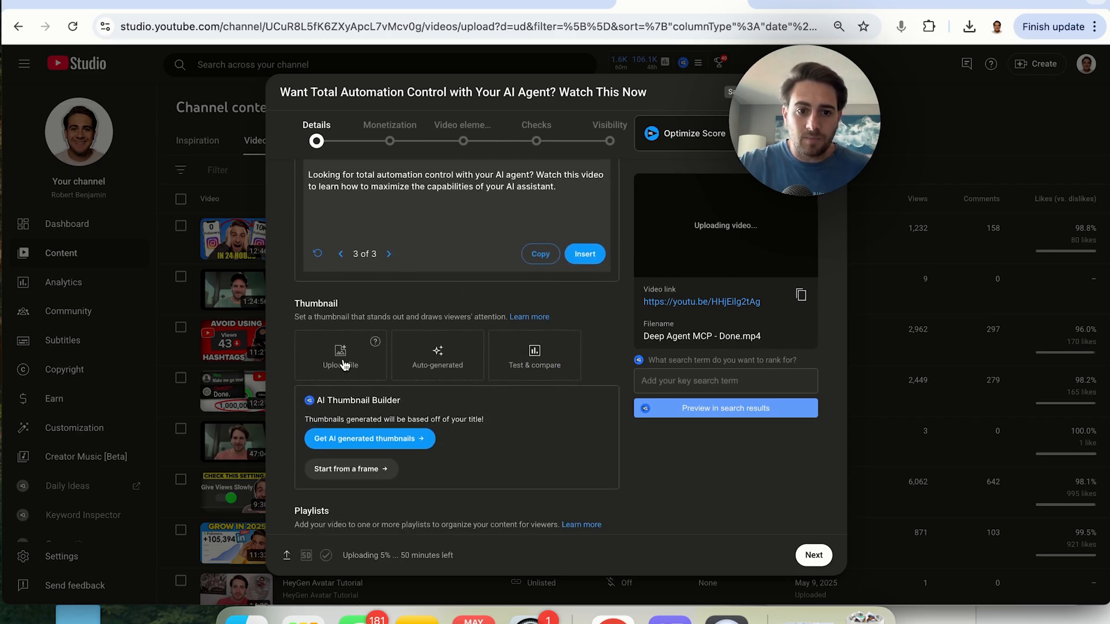
Upload "DeepAgent MCP - Thumbnail.jpg" from the computer as the video's thumbnail
click(343, 362)
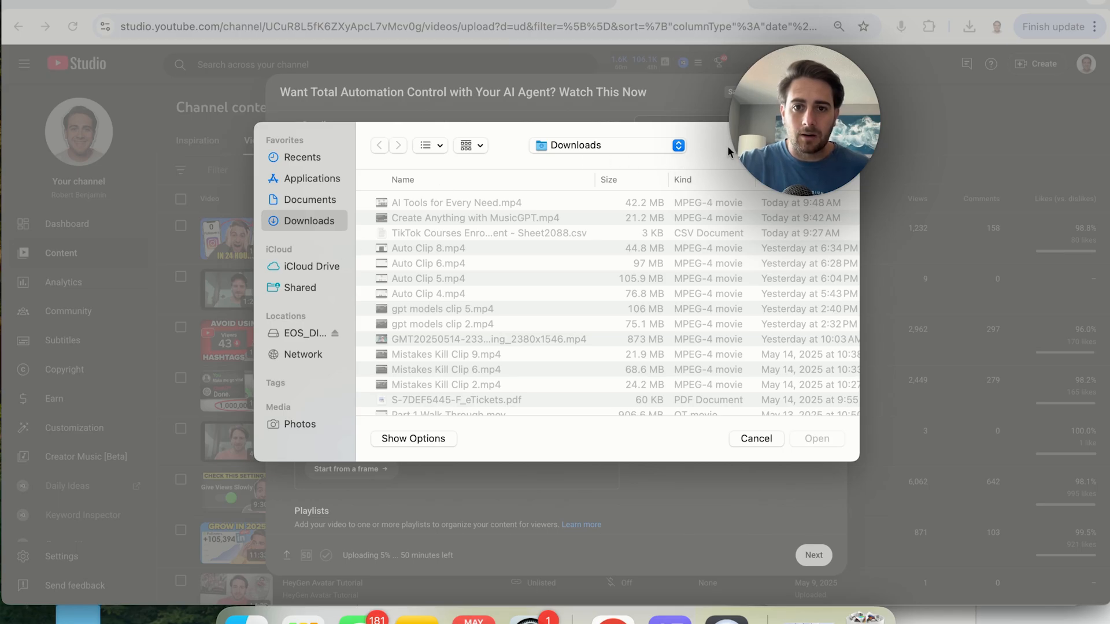
text(deepagent)
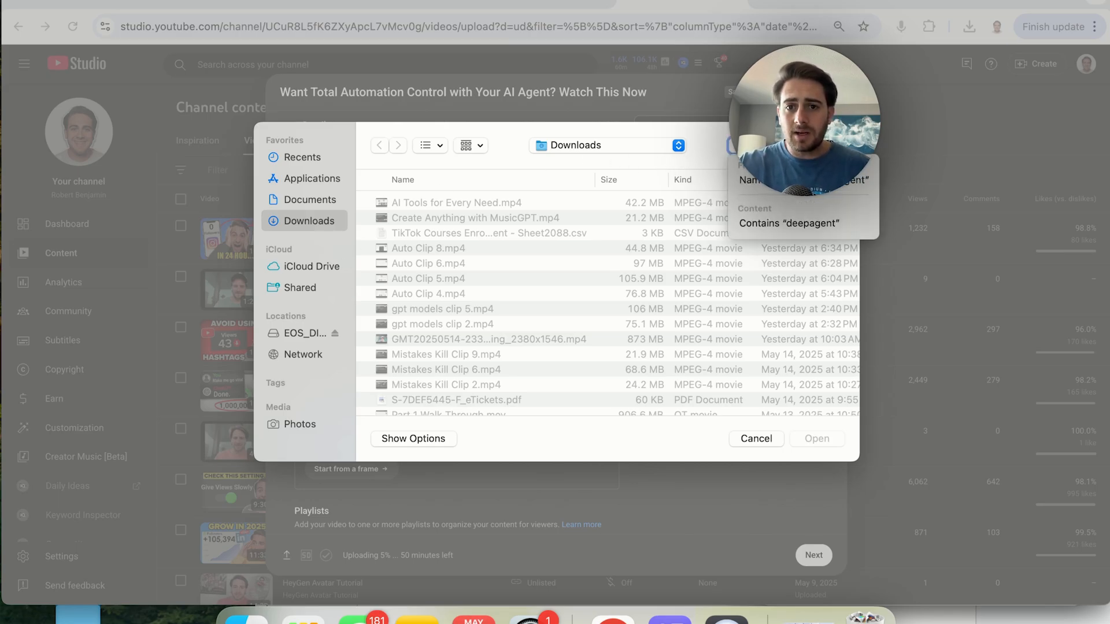
key(Return)
click(513, 228)
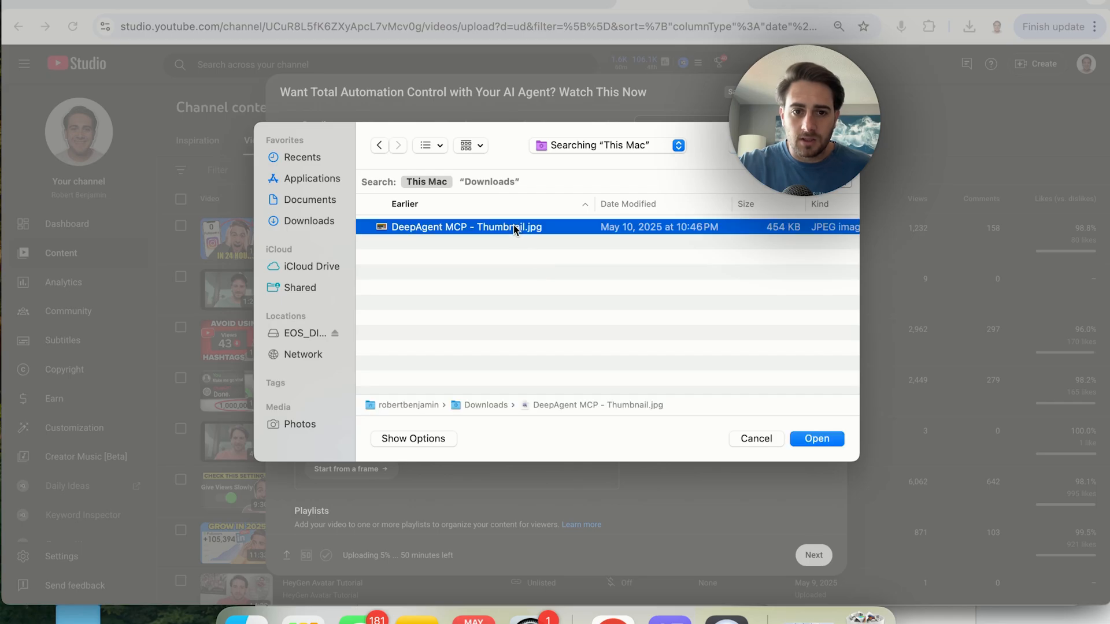
double_click(513, 226)
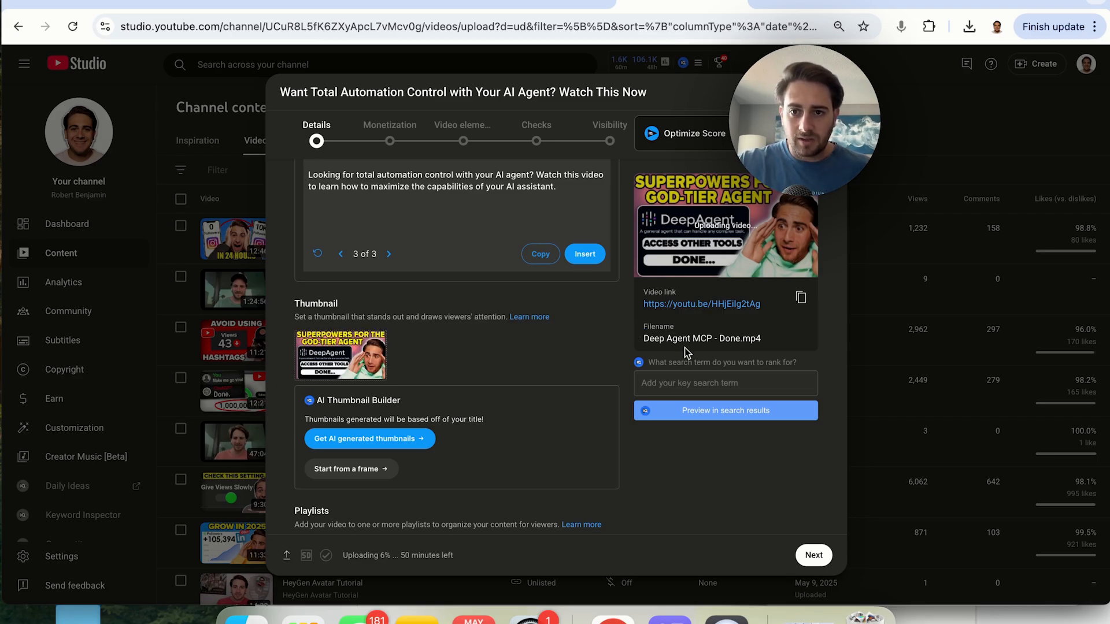
scroll(688, 354, down, 6)
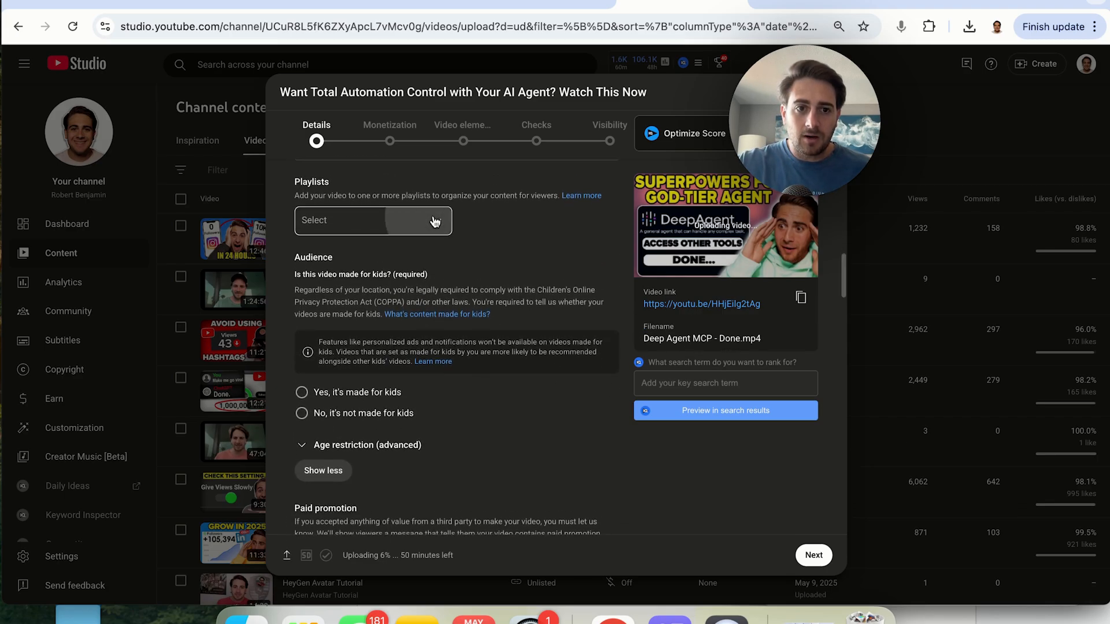
click(442, 218)
click(430, 239)
click(430, 238)
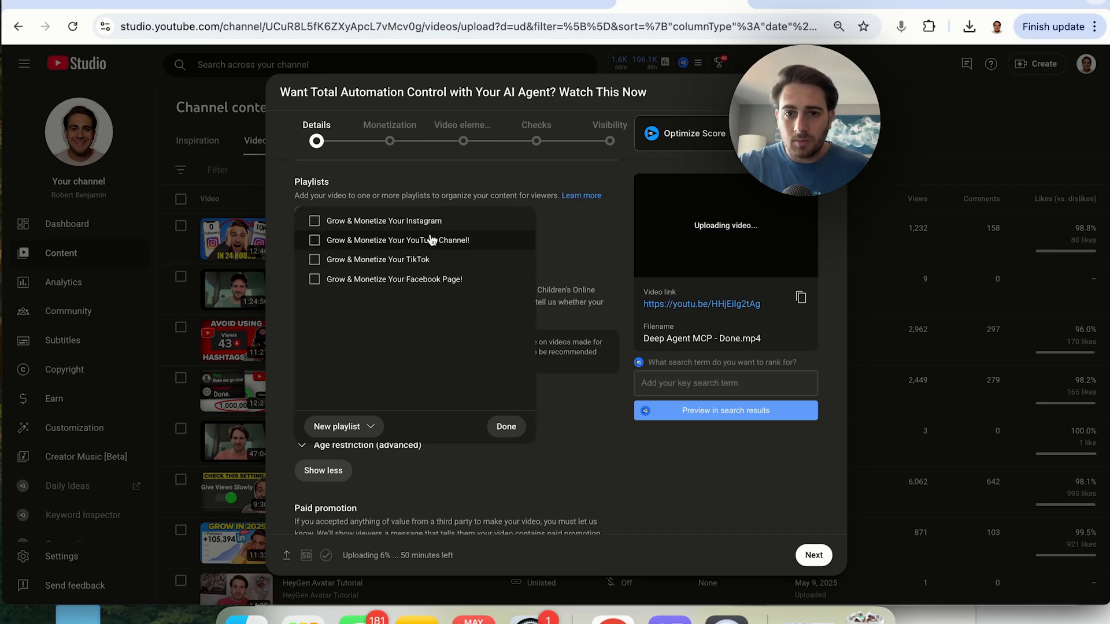
click(595, 234)
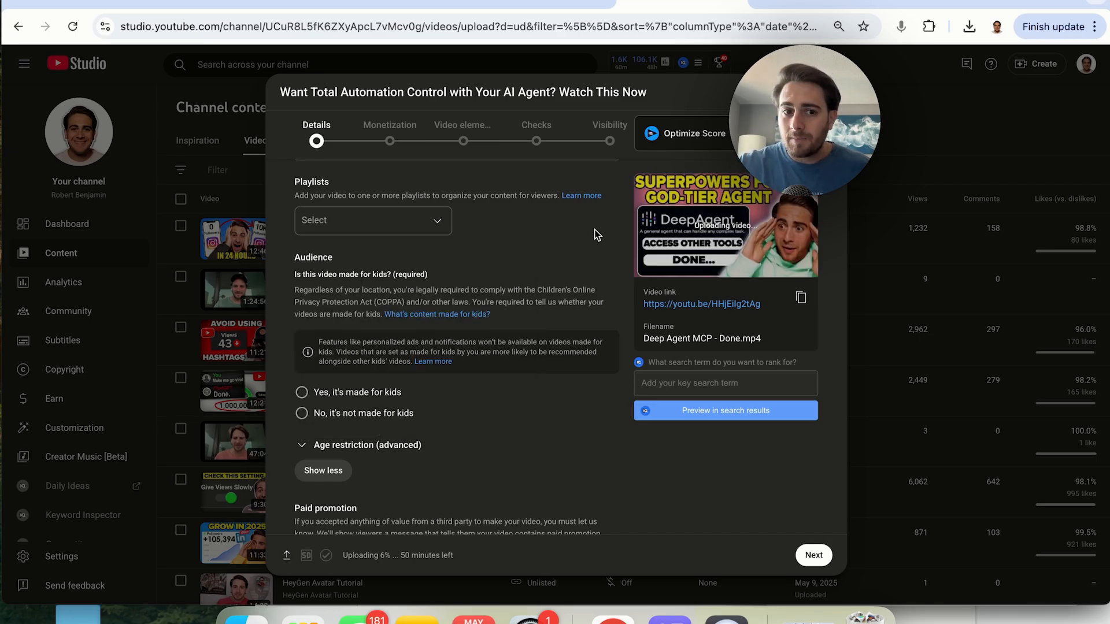
Set the audience option to "No, it's not made for kids"
scroll(534, 300, down, 2)
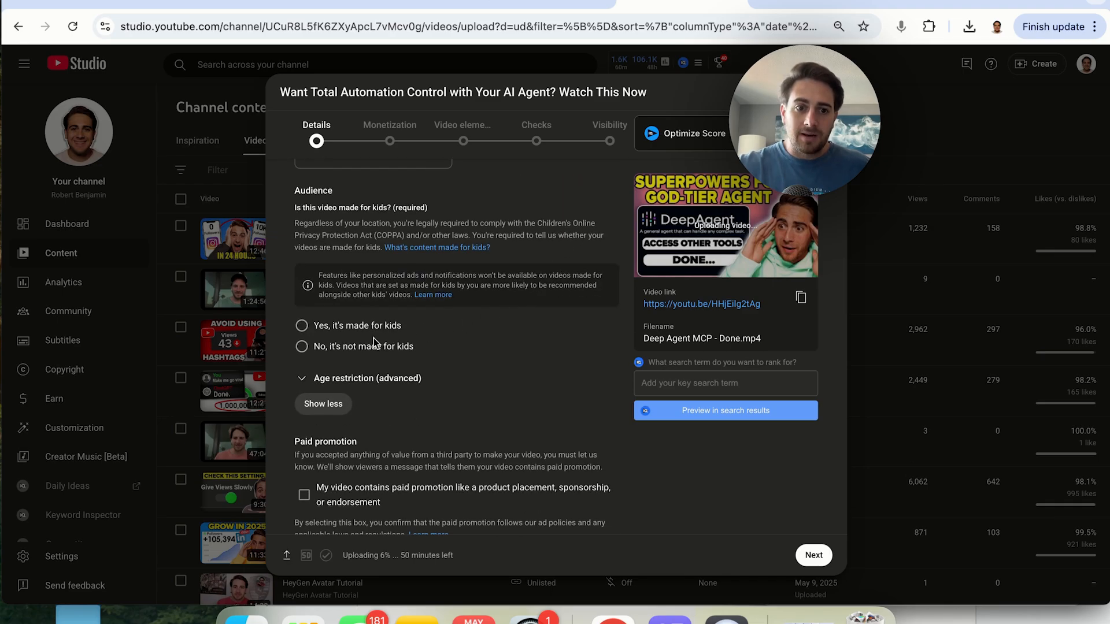
click(334, 349)
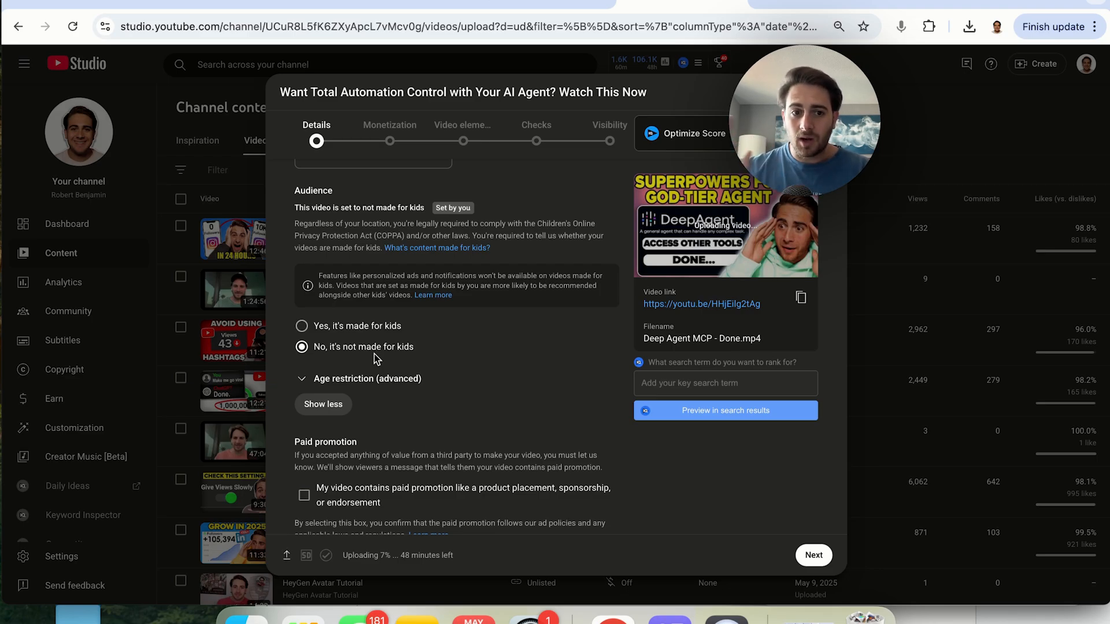
Refresh the recommended tags in the Tags section
scroll(373, 354, down, 3)
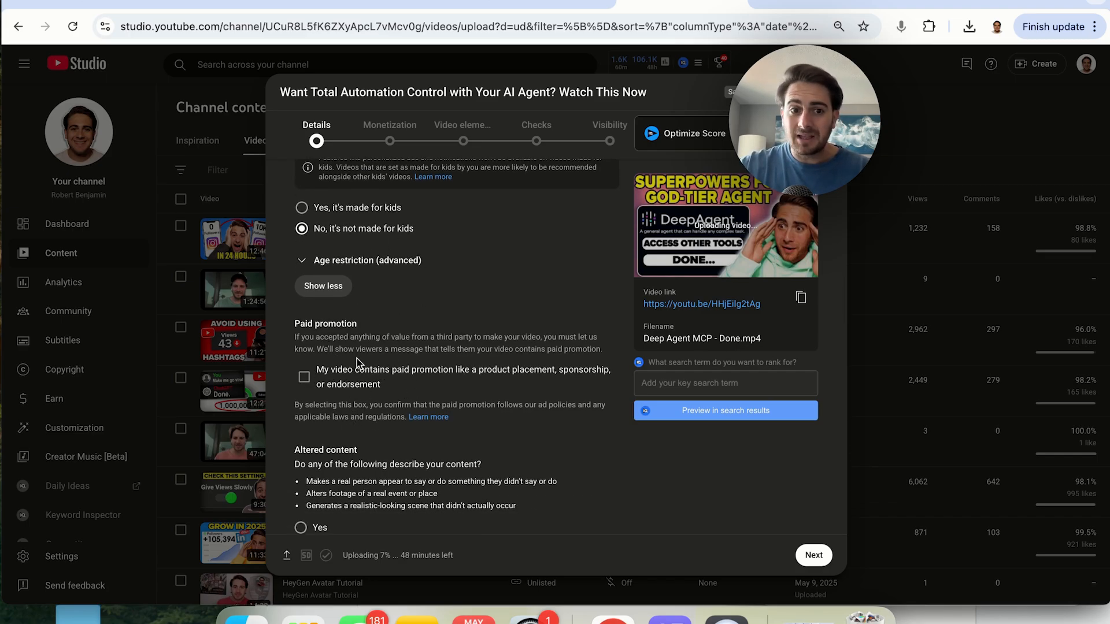
scroll(356, 359, down, 2)
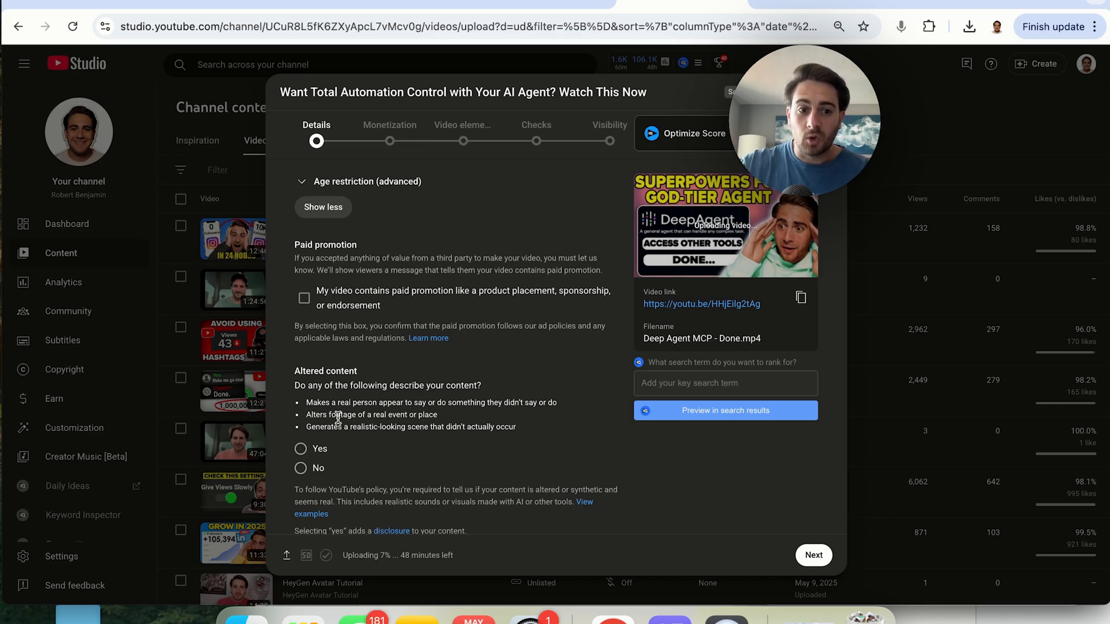
scroll(362, 431, down, 5)
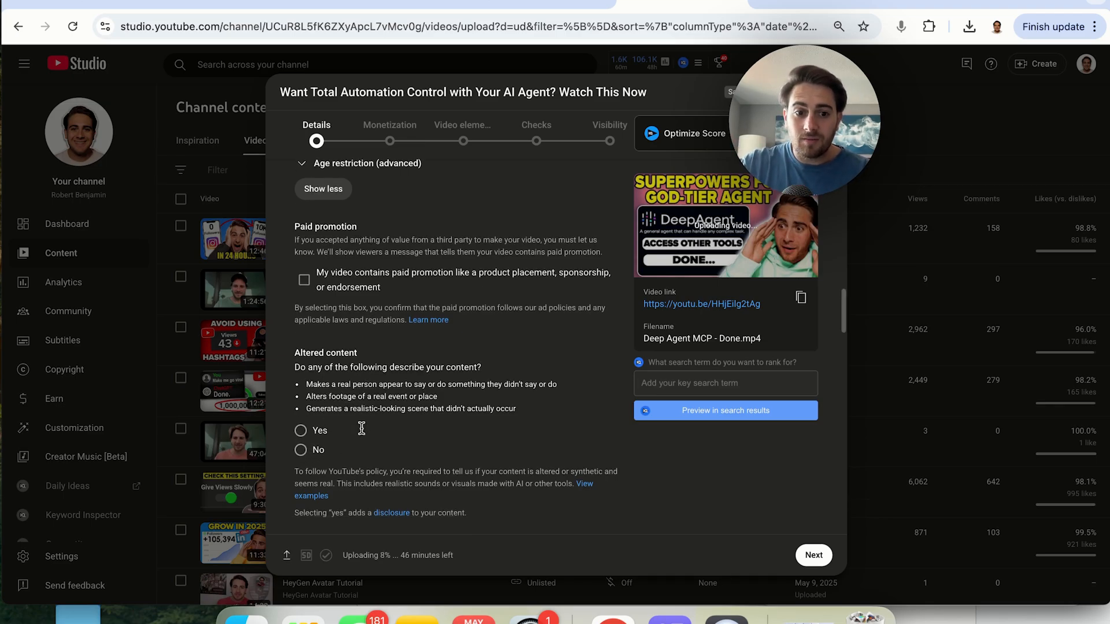
scroll(363, 431, down, 2)
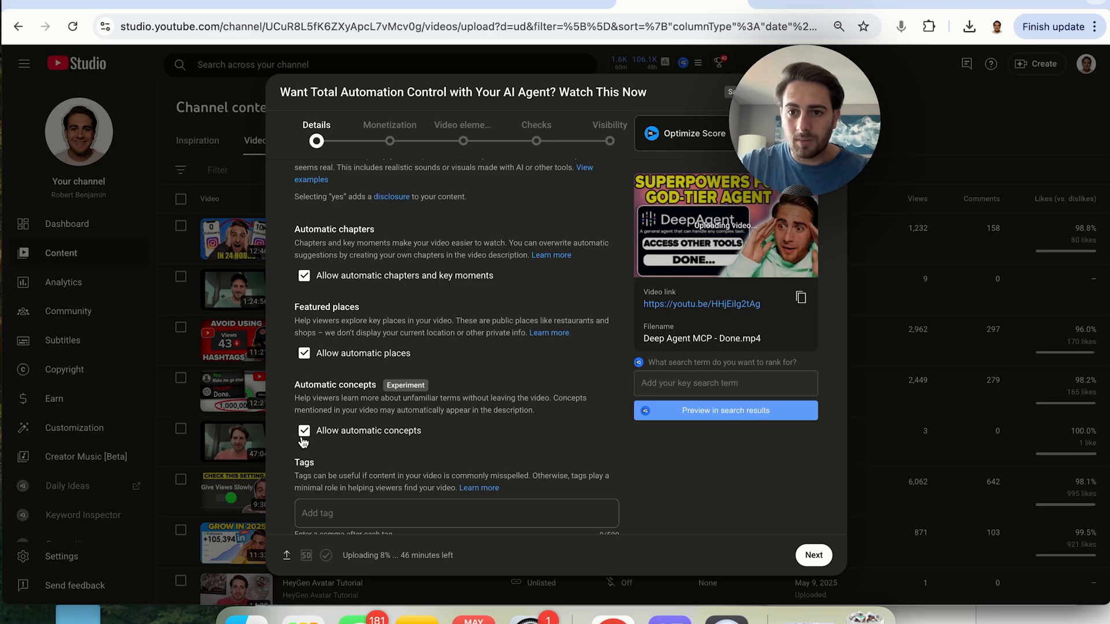
scroll(303, 442, down, 4)
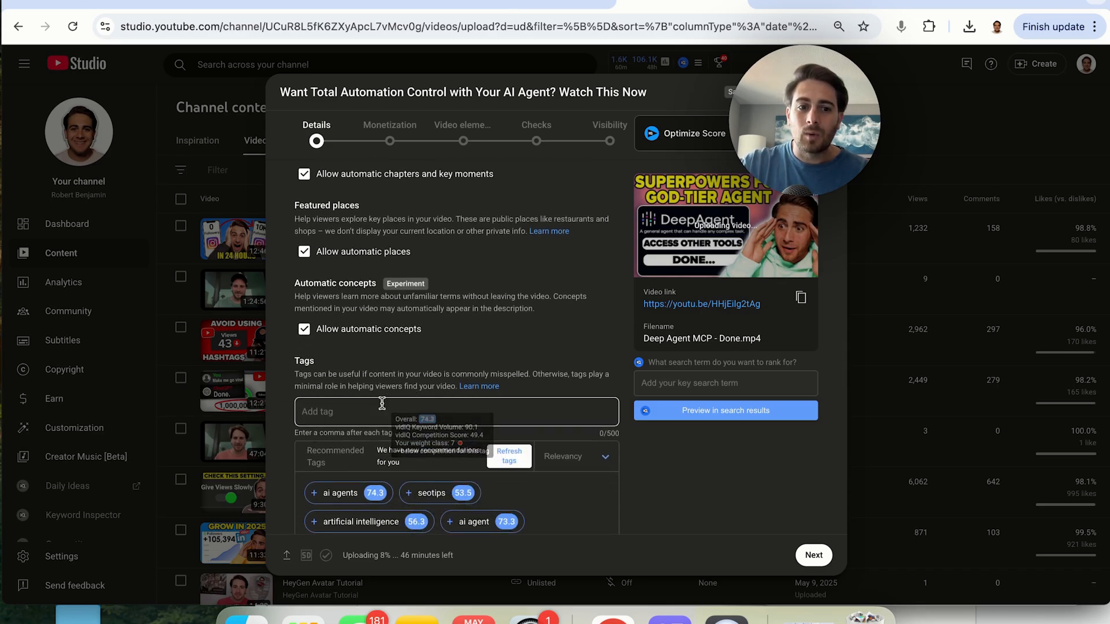
scroll(404, 428, down, 3)
scroll(382, 406, down, 2)
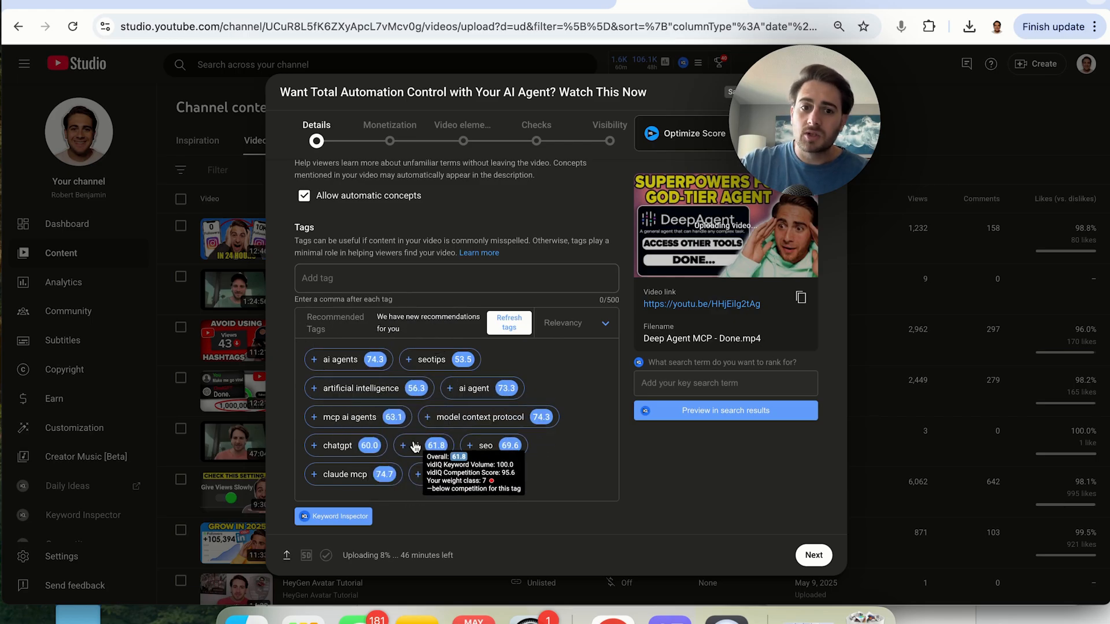
click(512, 324)
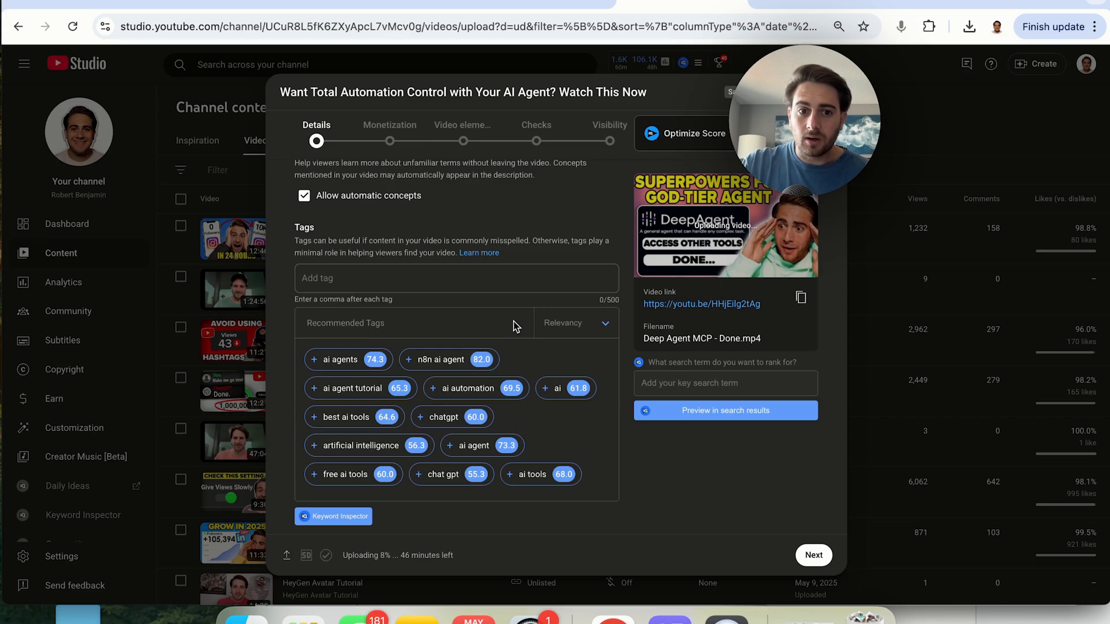
Open the Keyword Inspector for "ai agents" and examine the related keywords, then close it
click(335, 359)
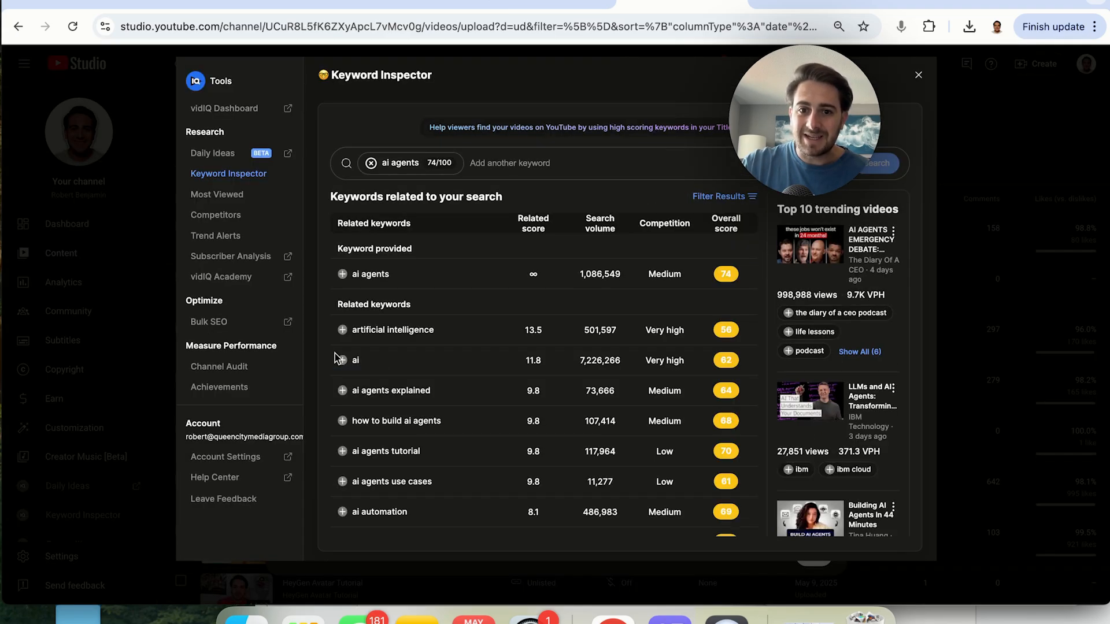
scroll(516, 361, down, 12)
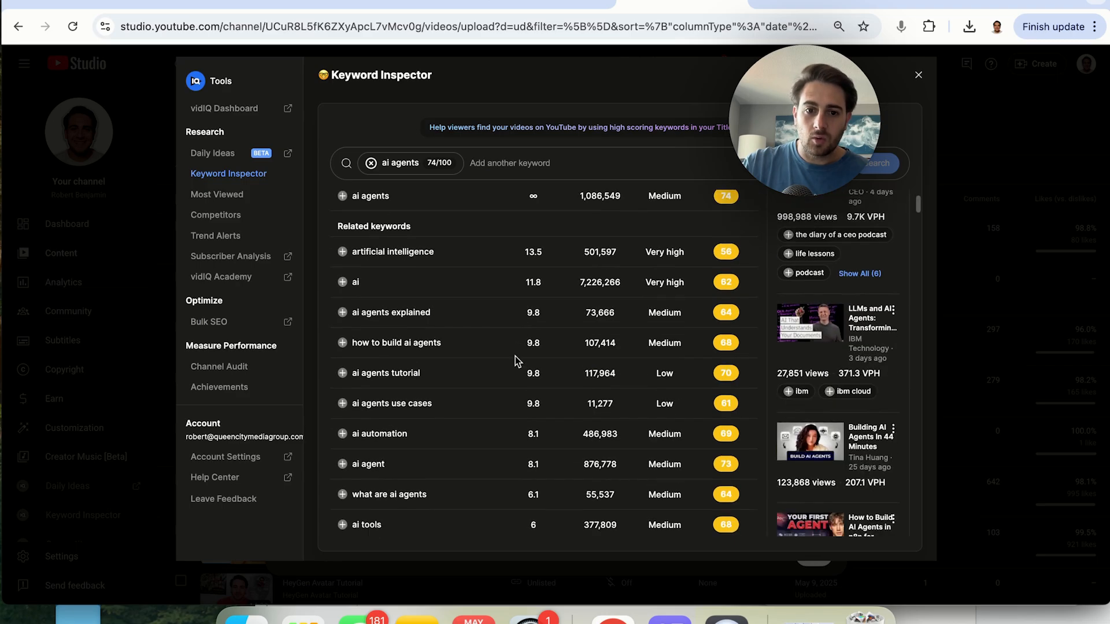
scroll(517, 361, up, 12)
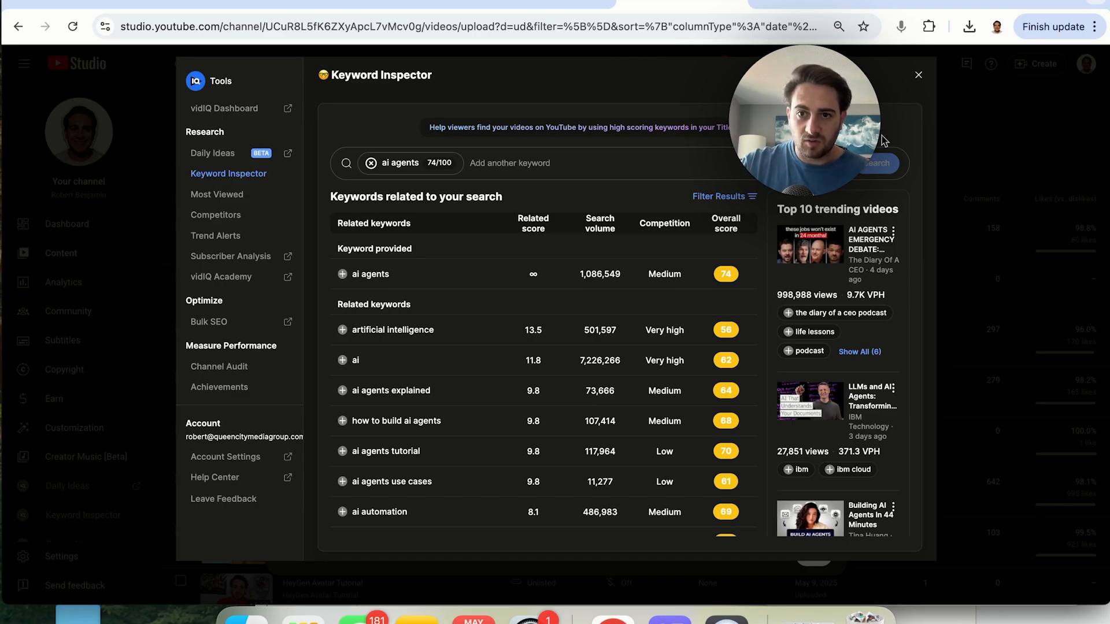
click(917, 82)
Add the recommended tag "ai agents" to the video's tags
scroll(537, 503, down, 1)
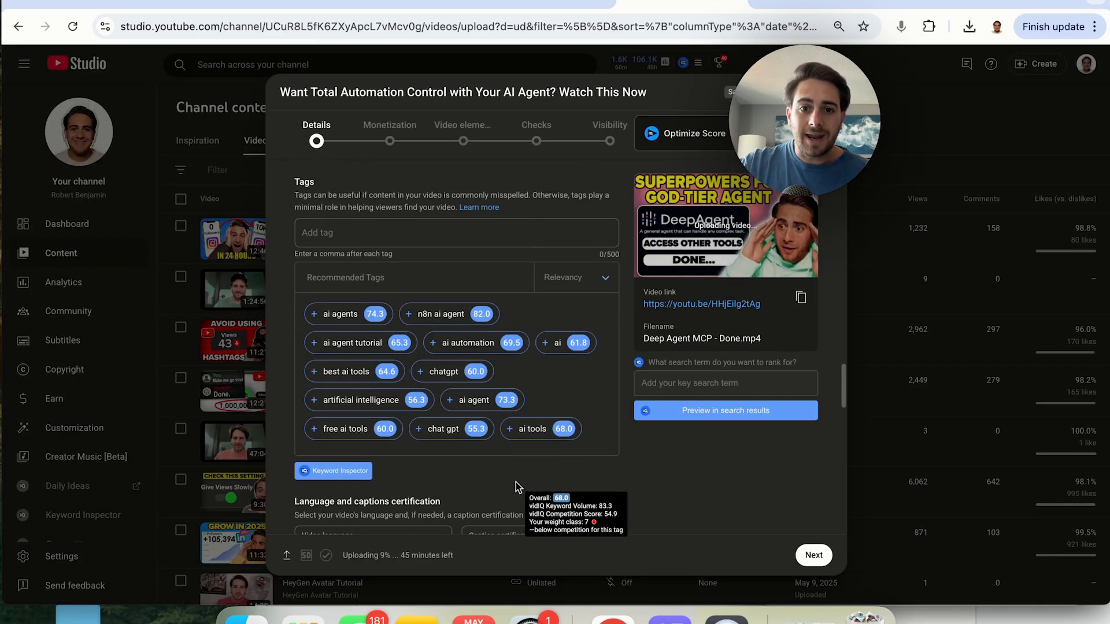
drag(608, 256, 620, 258)
click(532, 240)
click(315, 314)
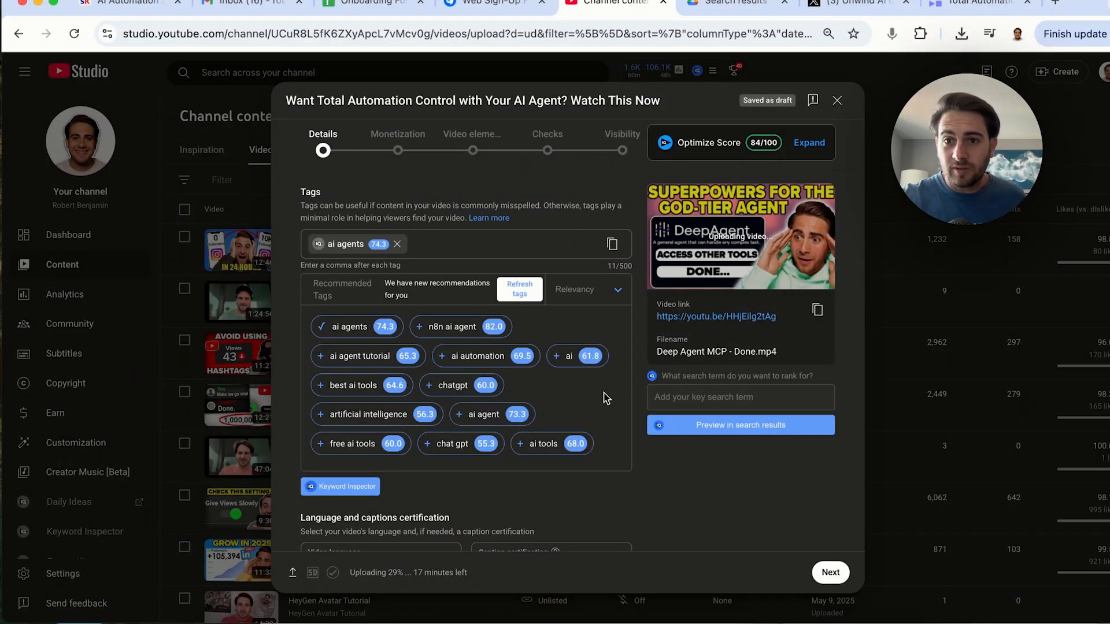
Enter "ai agent automation" as the search term to rank for and preview the search results
scroll(604, 398, down, 2)
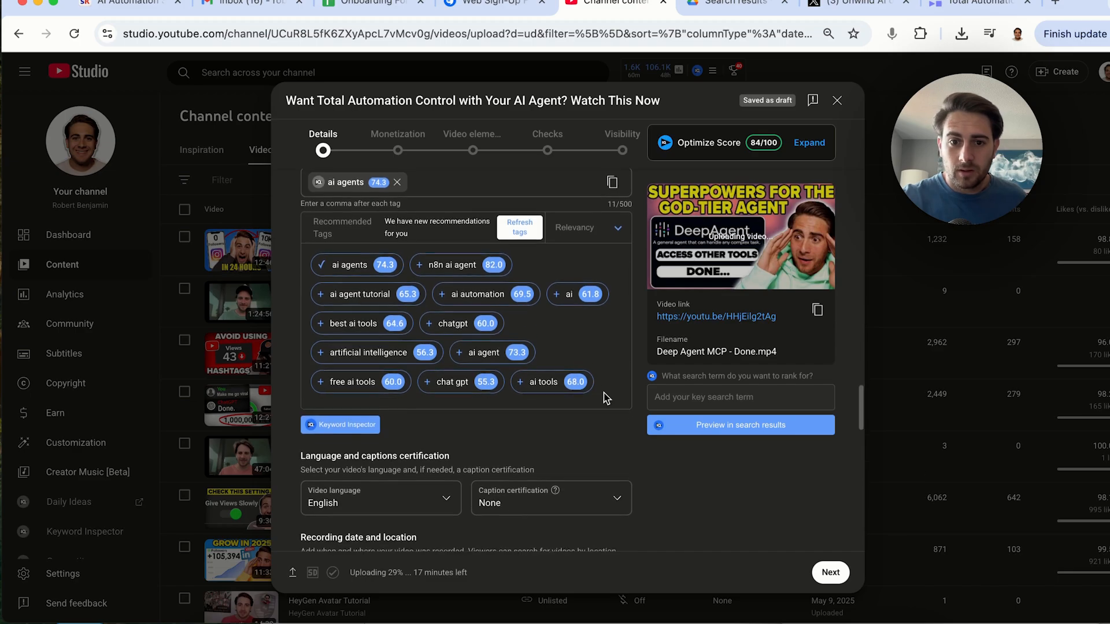
click(705, 399)
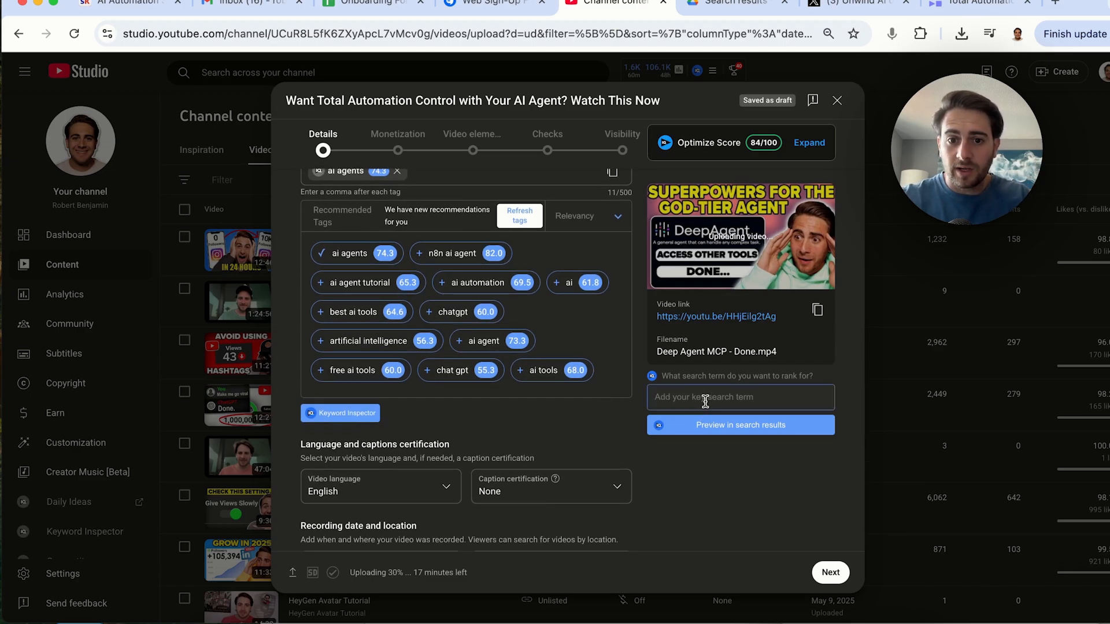
text(ai agent automation)
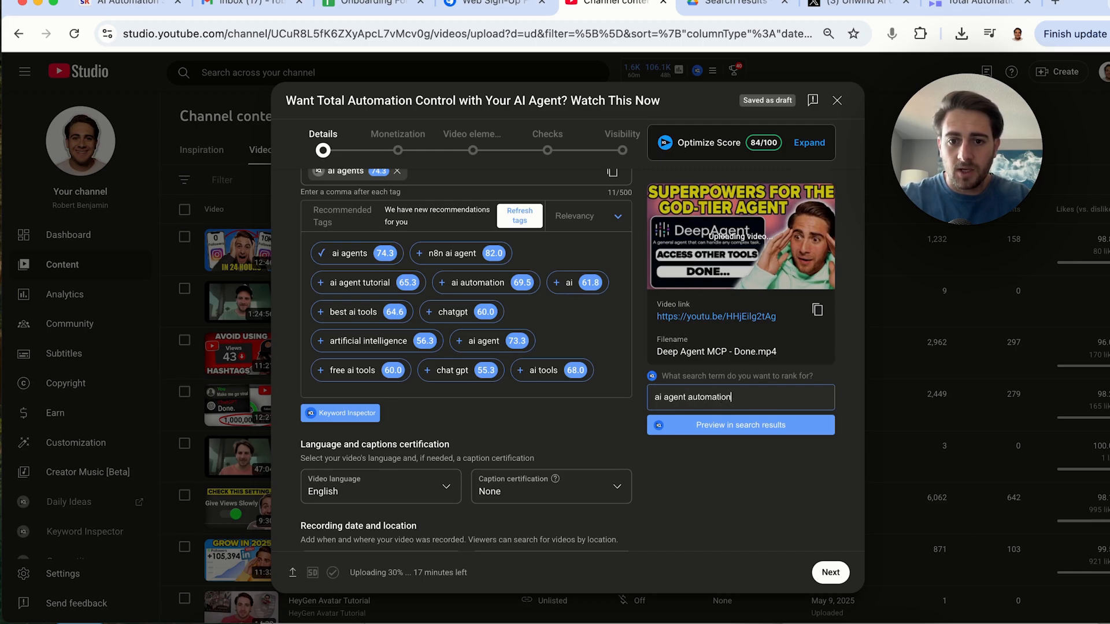
click(767, 425)
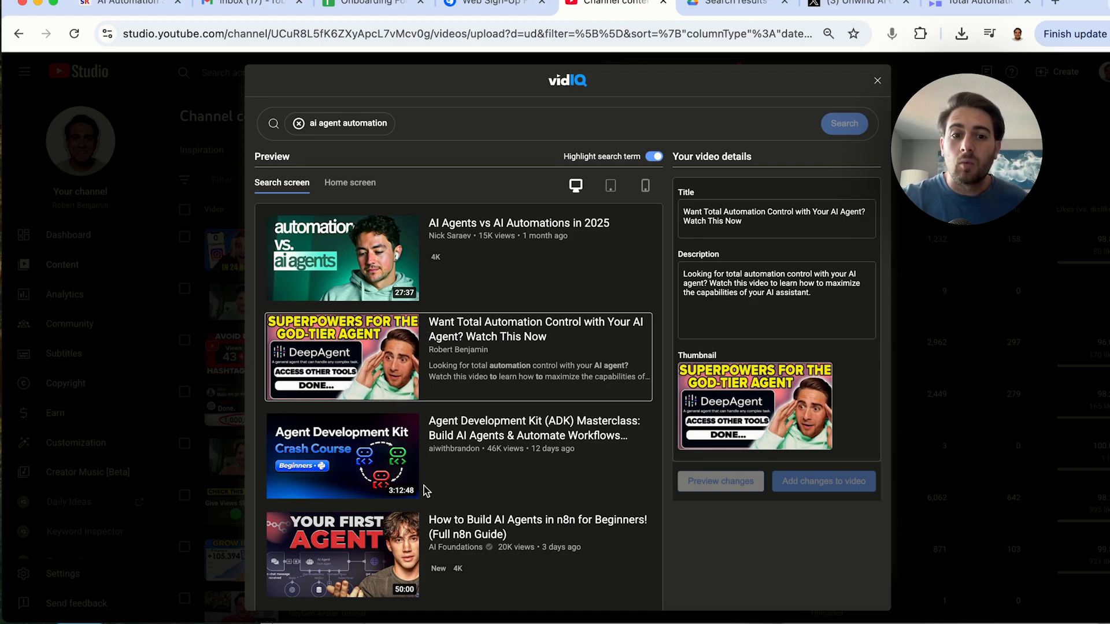
Compare the search-result preview in desktop, tablet and mobile views, then close the preview
scroll(426, 490, down, 3)
scroll(413, 405, up, 3)
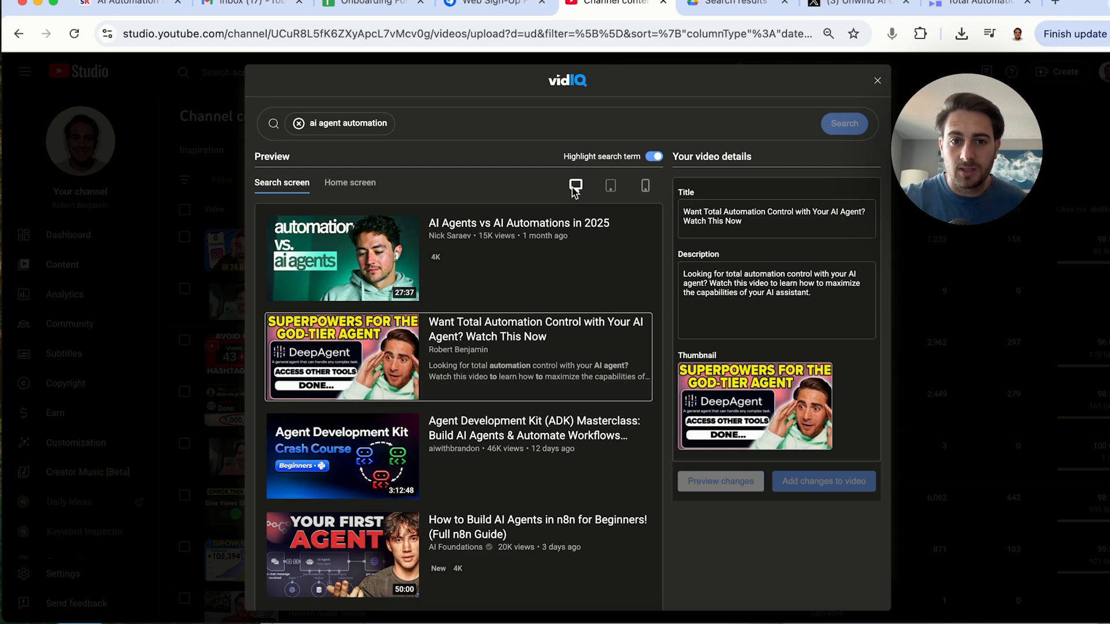
click(612, 189)
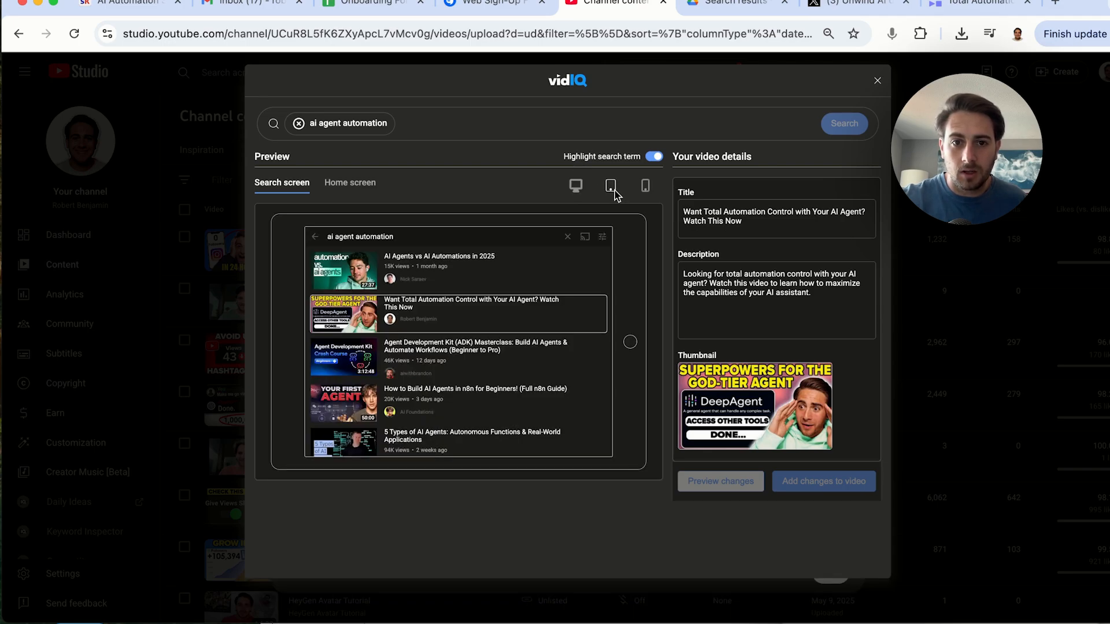
click(646, 187)
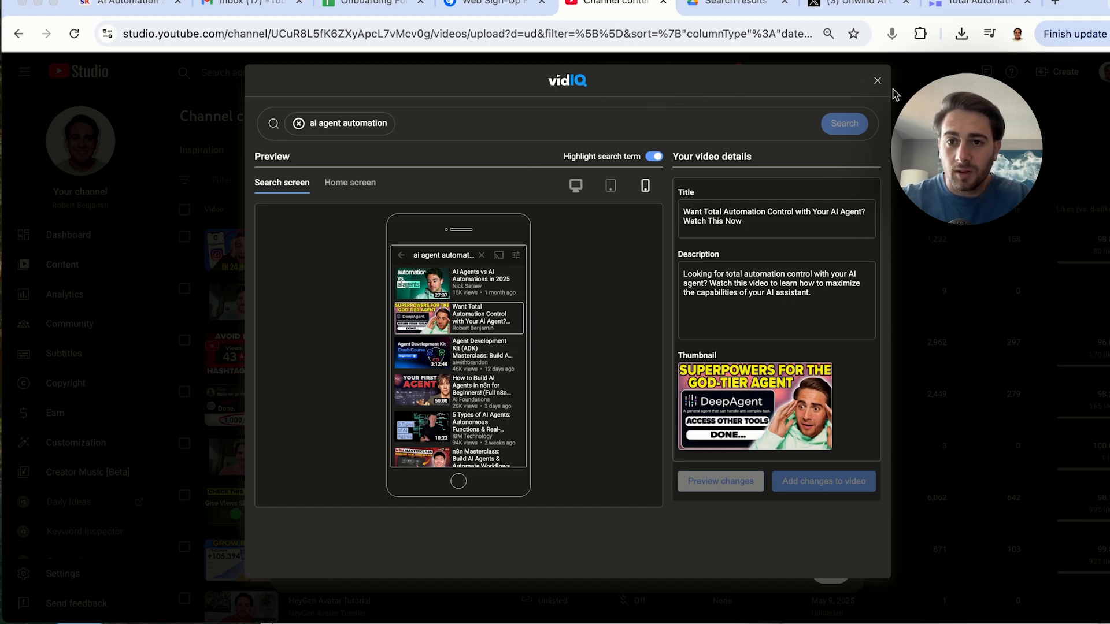
click(877, 80)
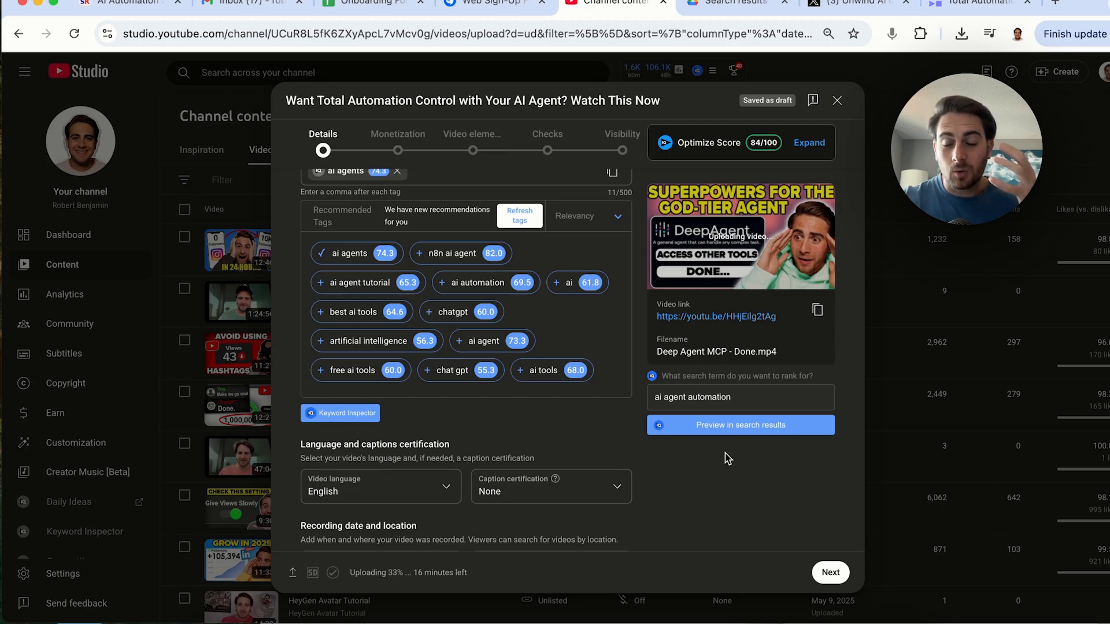
Review the remaining licence, remixing and category settings of the video details
scroll(725, 483, down, 4)
scroll(725, 483, down, 1)
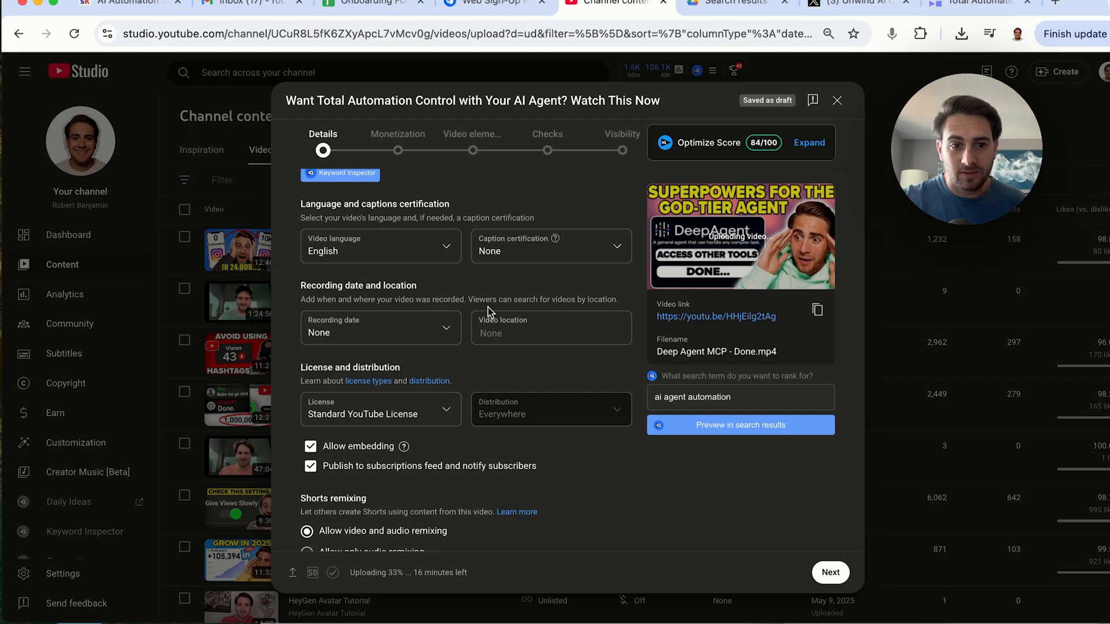
scroll(297, 399, down, 2)
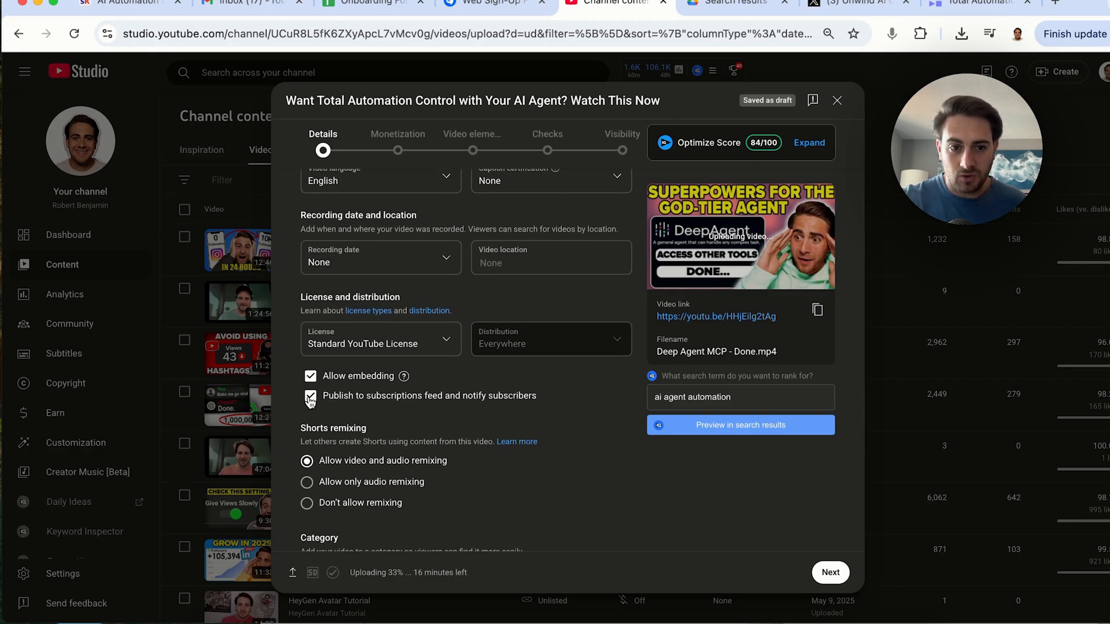
scroll(311, 393, down, 2)
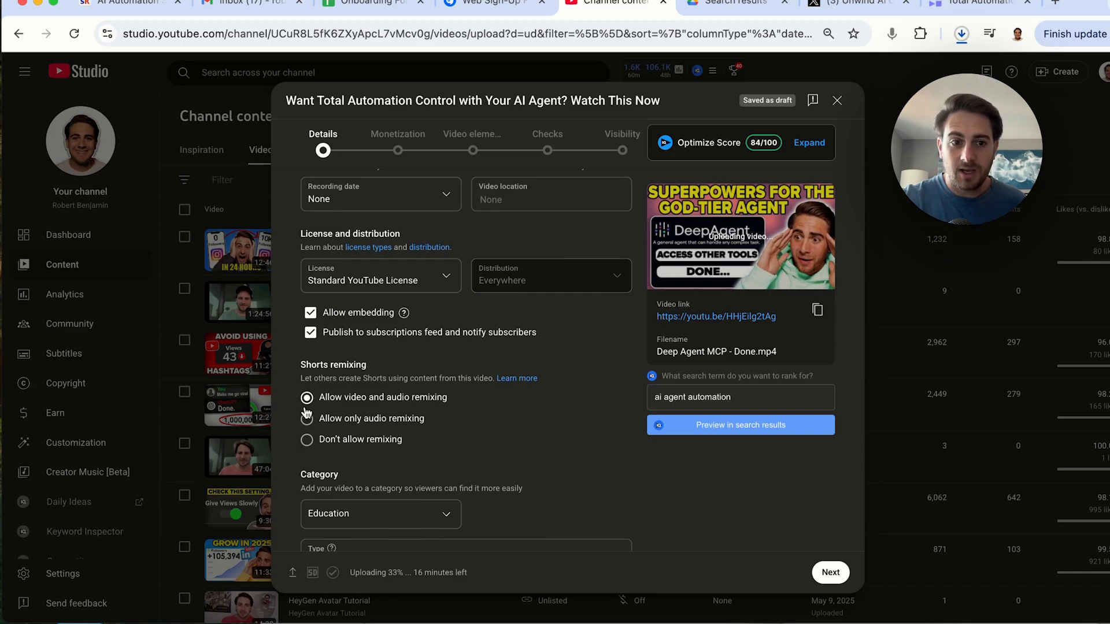
scroll(307, 408, down, 2)
scroll(305, 415, down, 1)
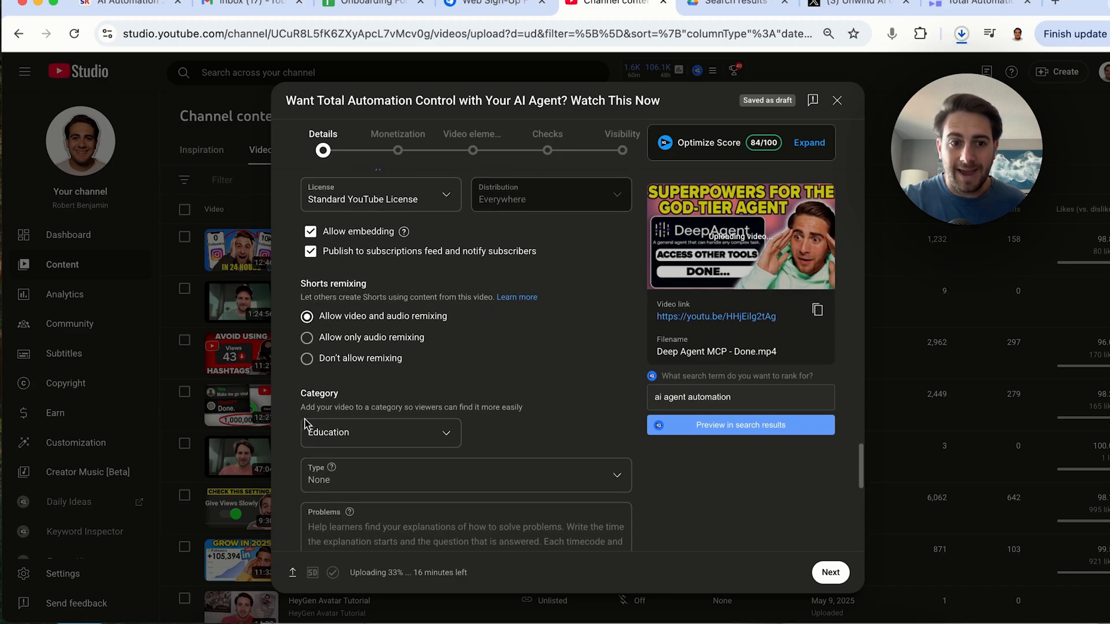
scroll(404, 390, down, 1)
click(408, 390)
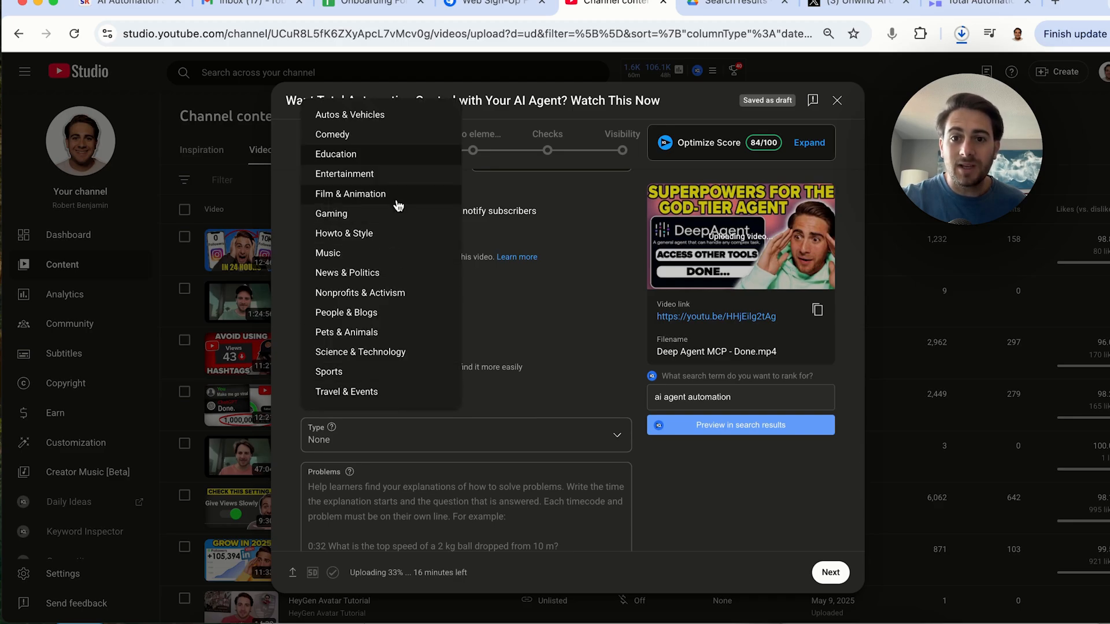
click(563, 359)
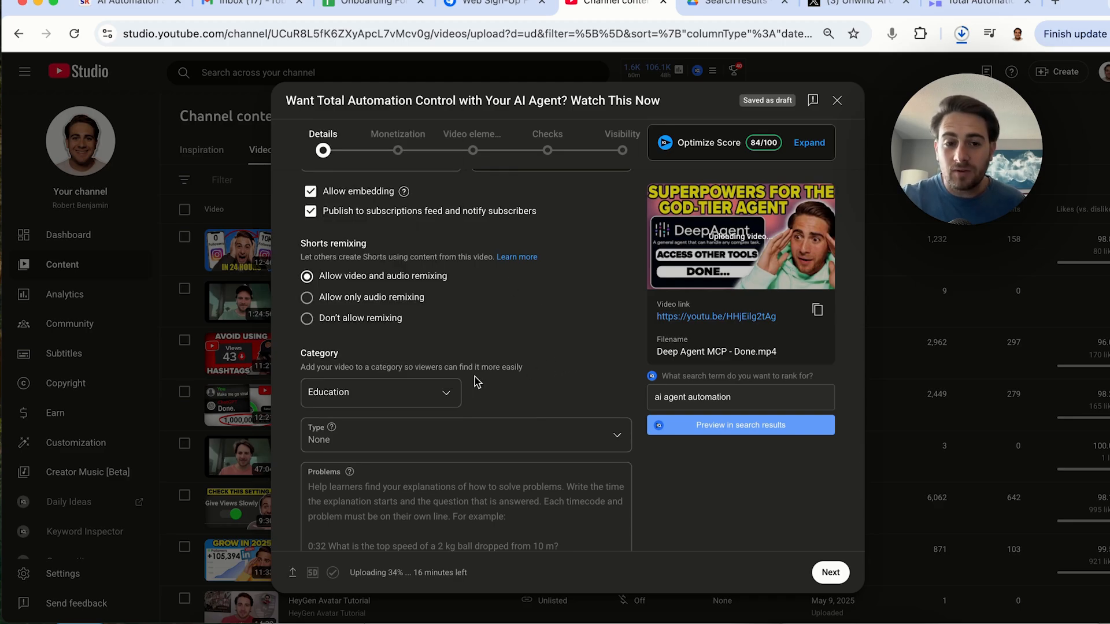
Browse the Category and Type options, then scroll through the remaining educational, comments and giving settings
click(426, 389)
click(508, 369)
click(456, 440)
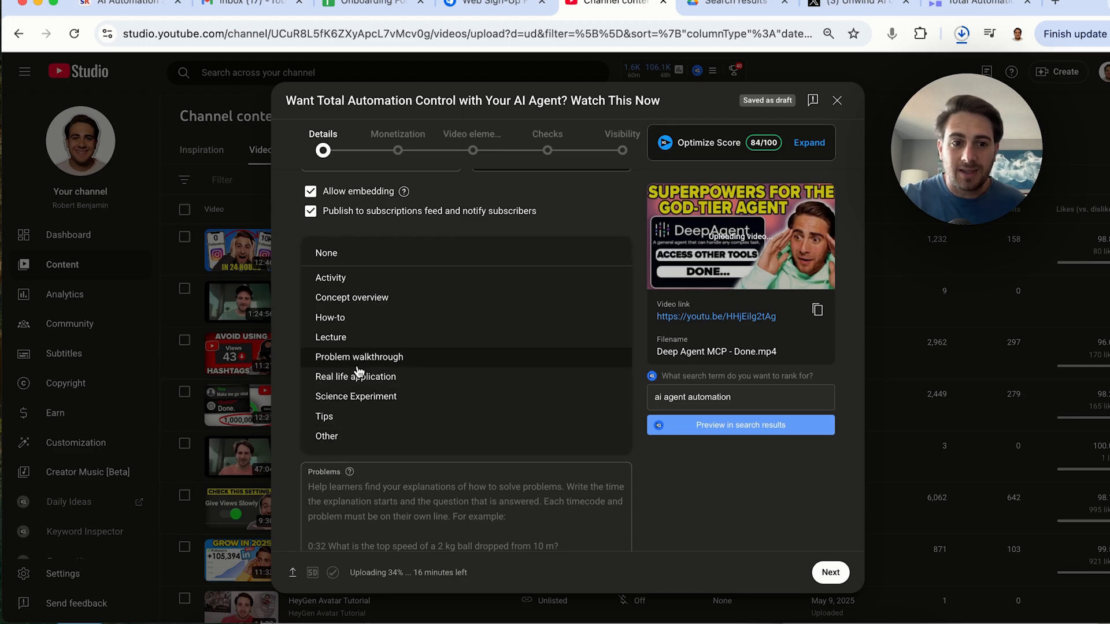
click(277, 390)
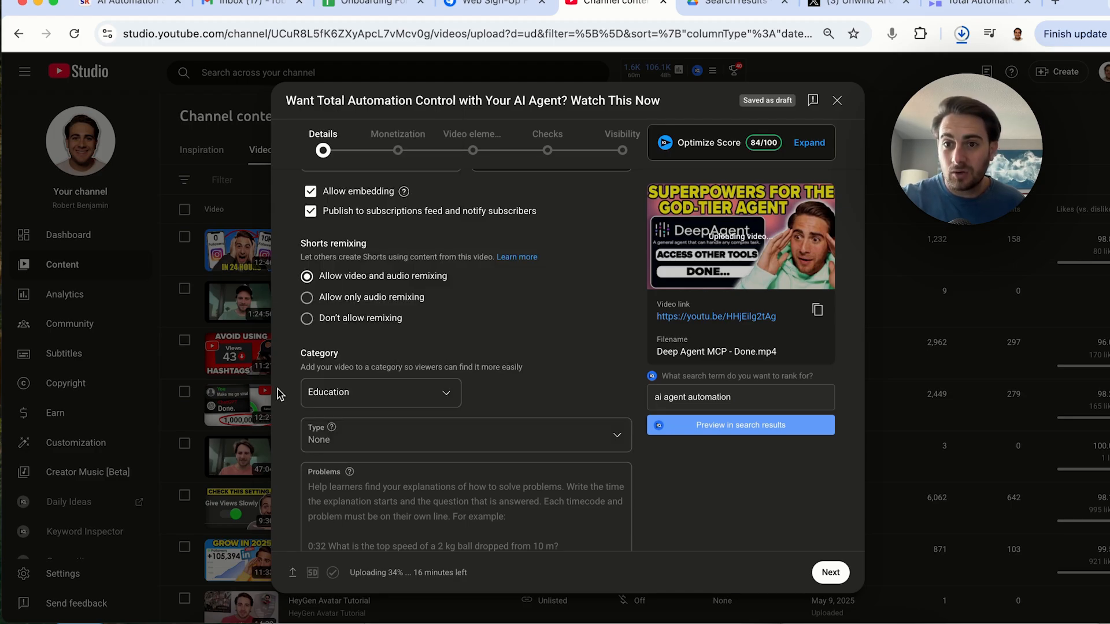
click(389, 396)
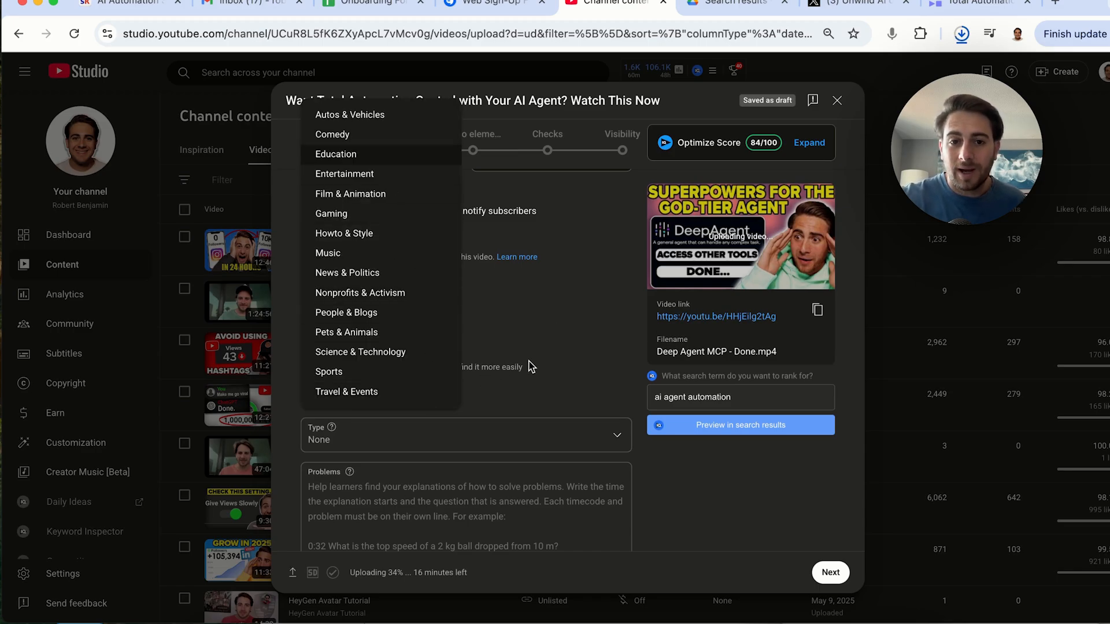
click(565, 346)
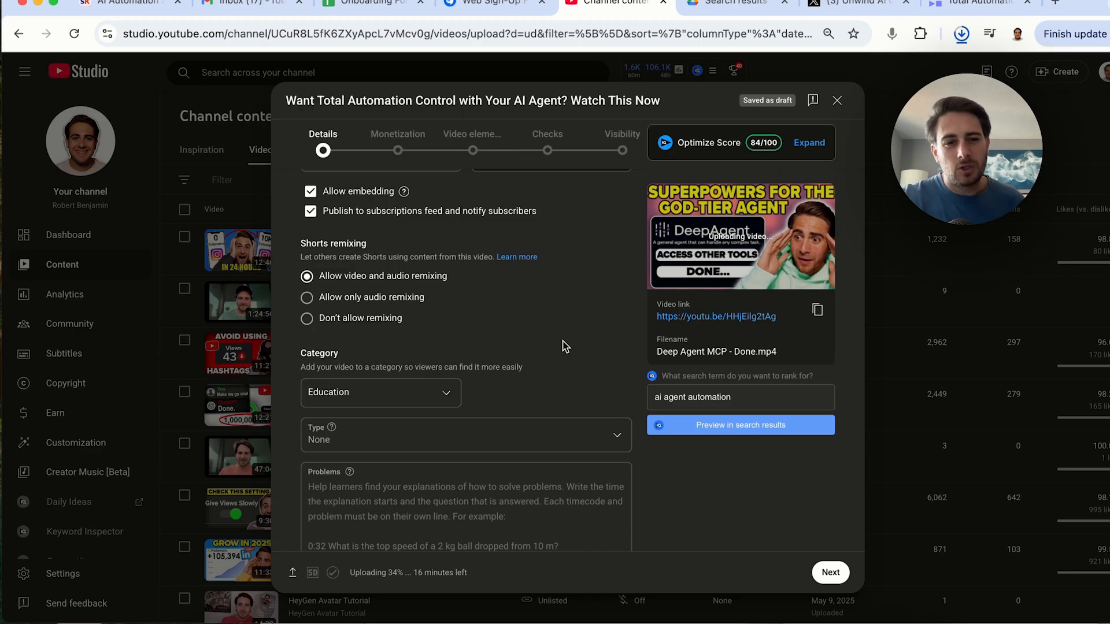
scroll(565, 346, down, 2)
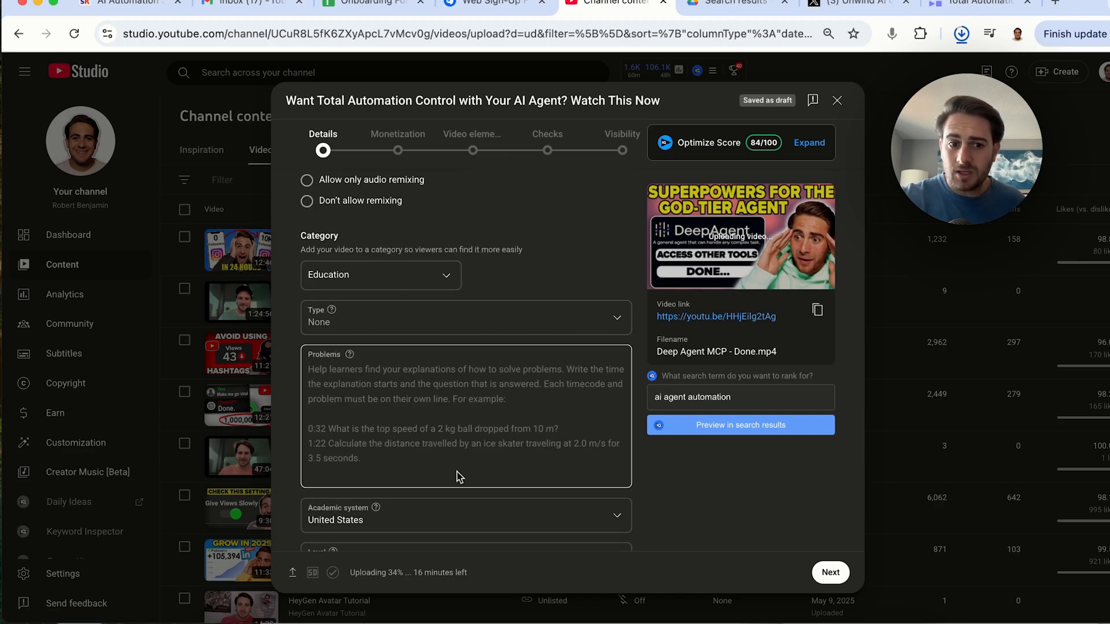
scroll(456, 472, down, 3)
scroll(470, 379, down, 3)
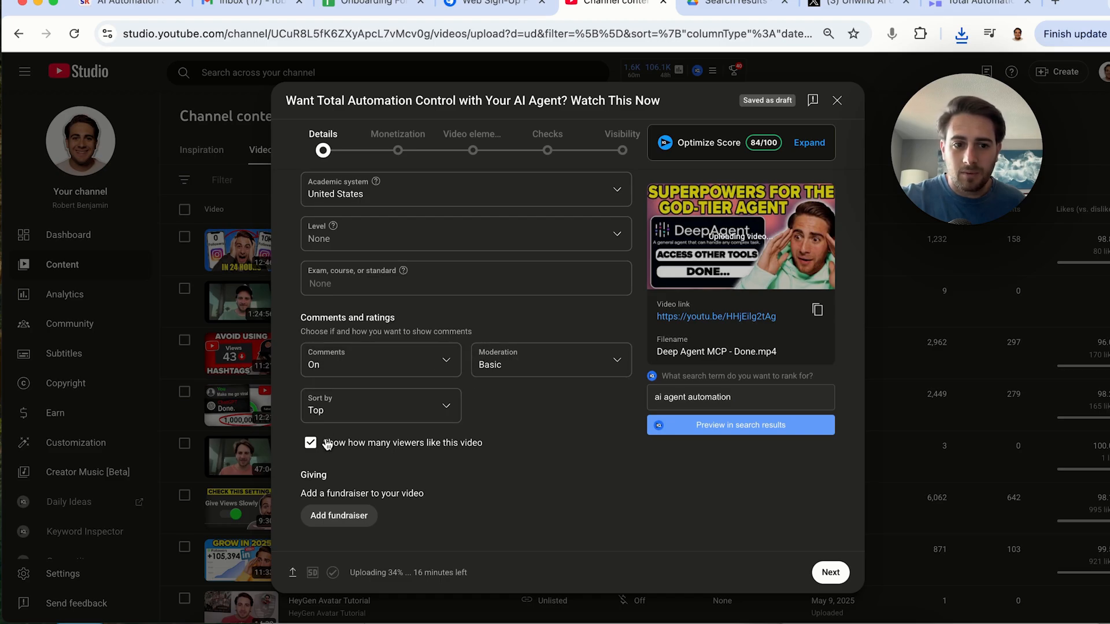
scroll(317, 445, down, 1)
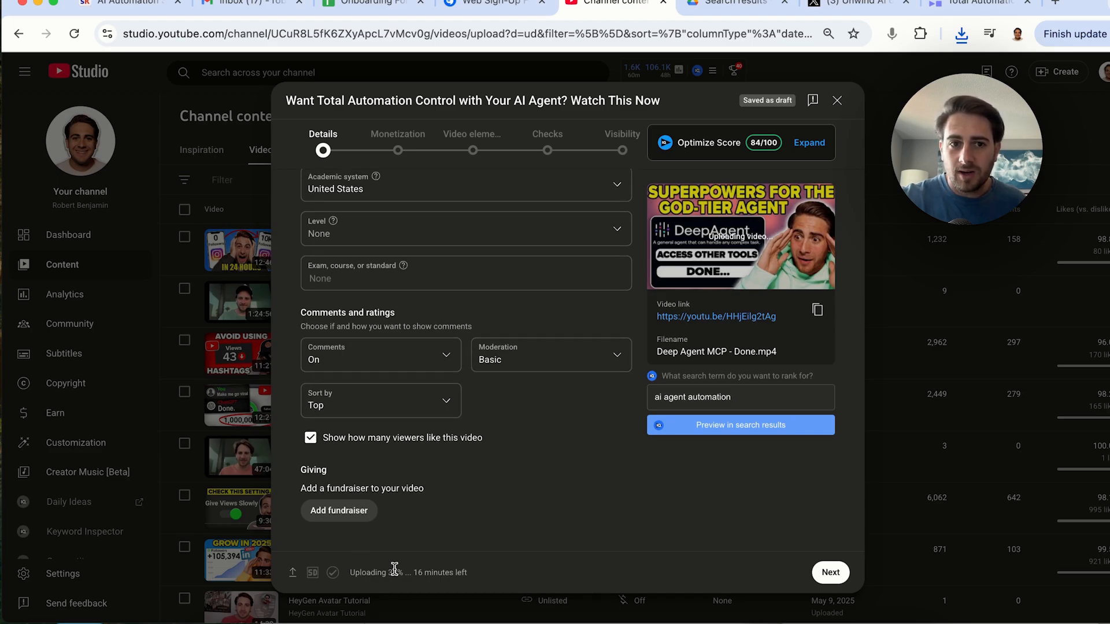
Continue to Monetization, turn monetization On, and open the mid-roll ad slots manager before returning
click(830, 572)
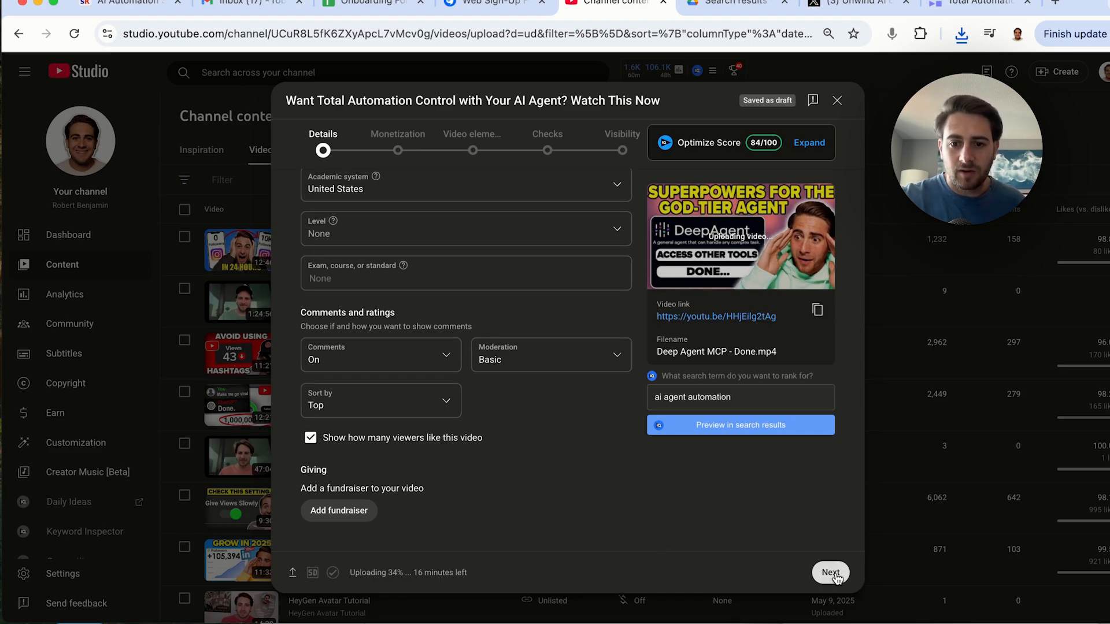
click(487, 292)
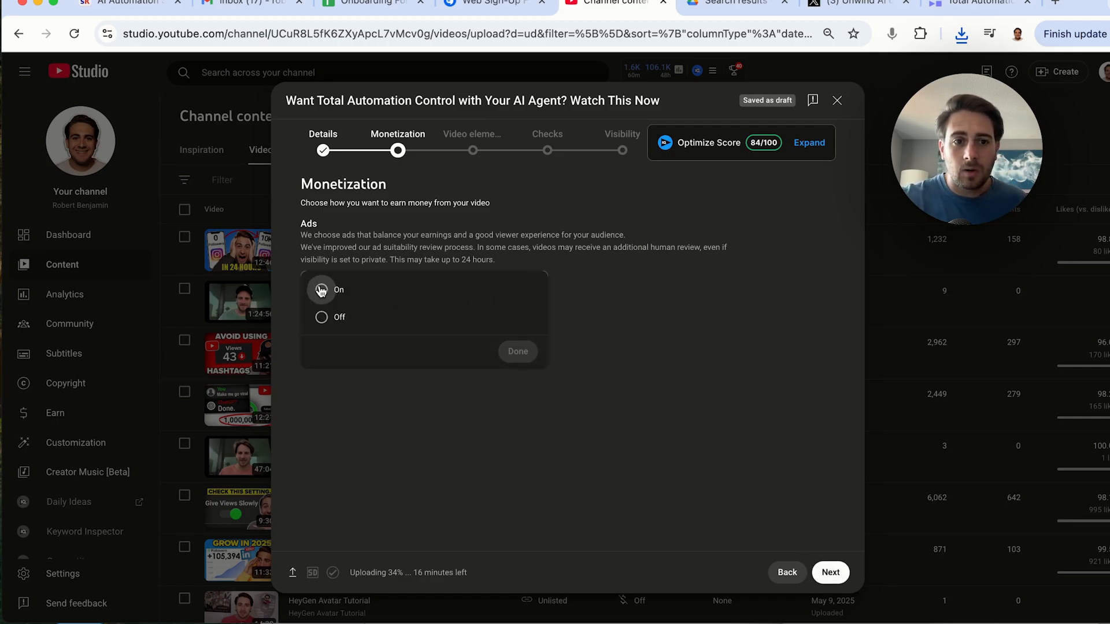
click(339, 291)
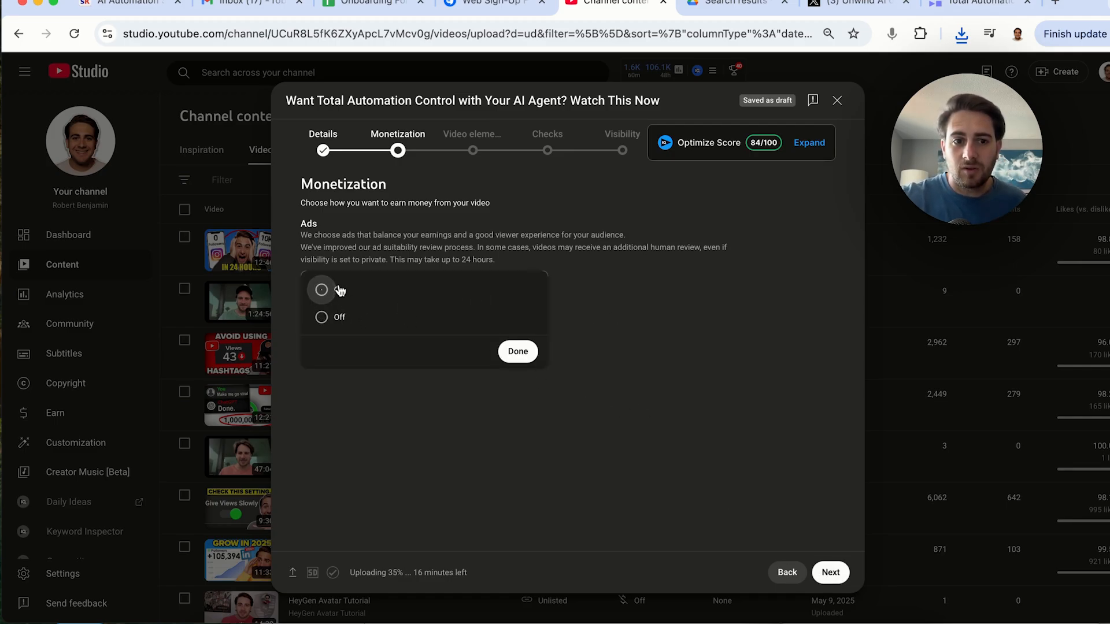
click(517, 351)
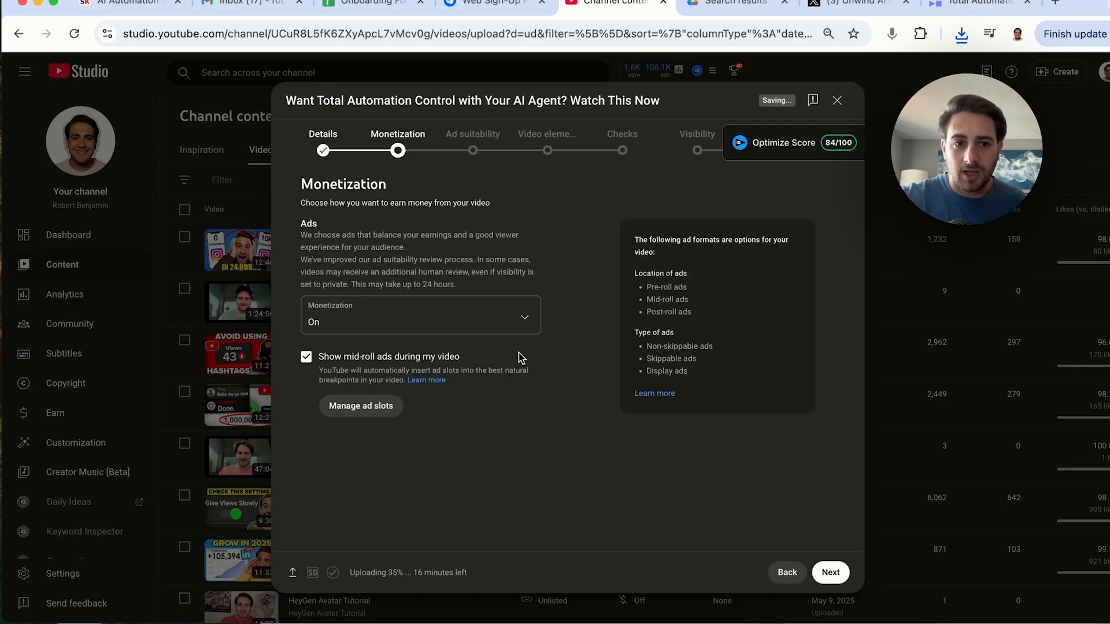
click(396, 404)
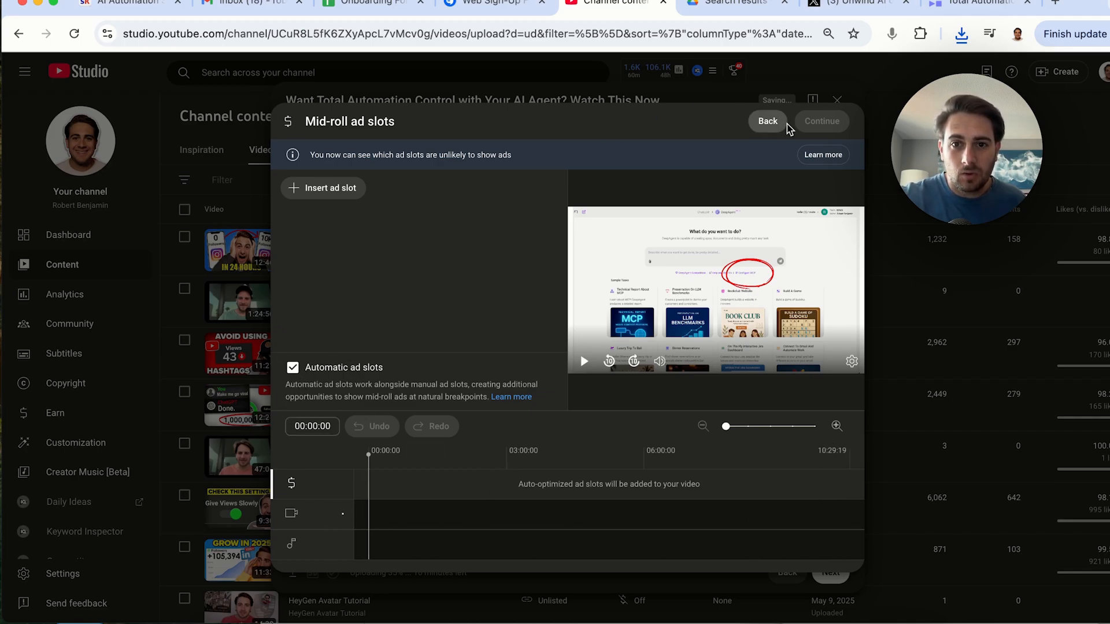
click(769, 122)
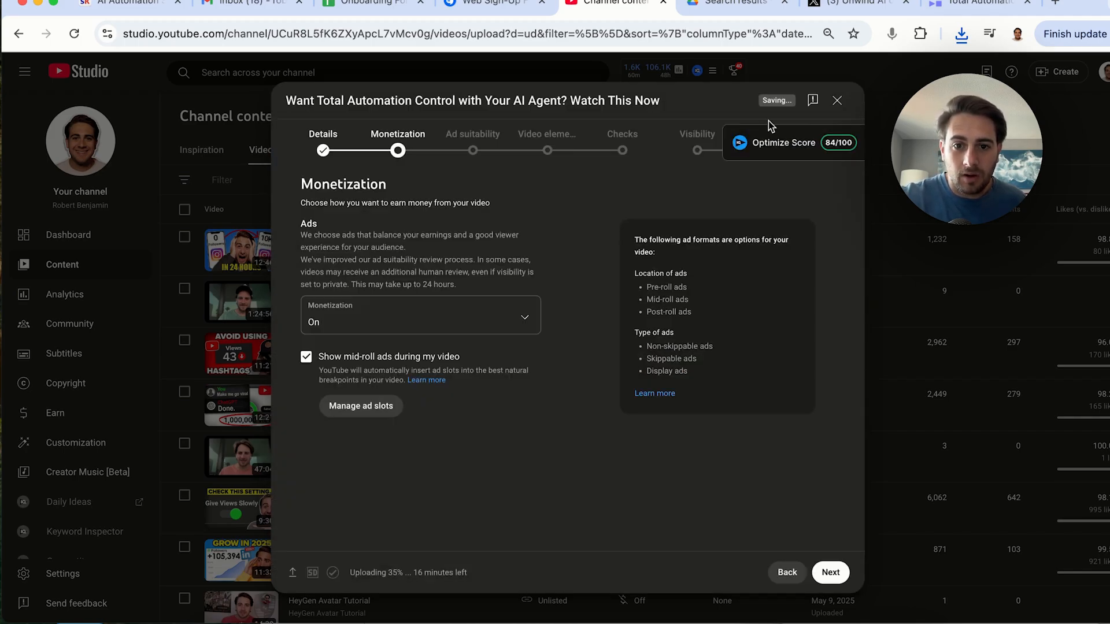
Continue to Ad suitability, tick None of the above, and submit the rating
click(830, 572)
scroll(589, 362, down, 10)
click(400, 527)
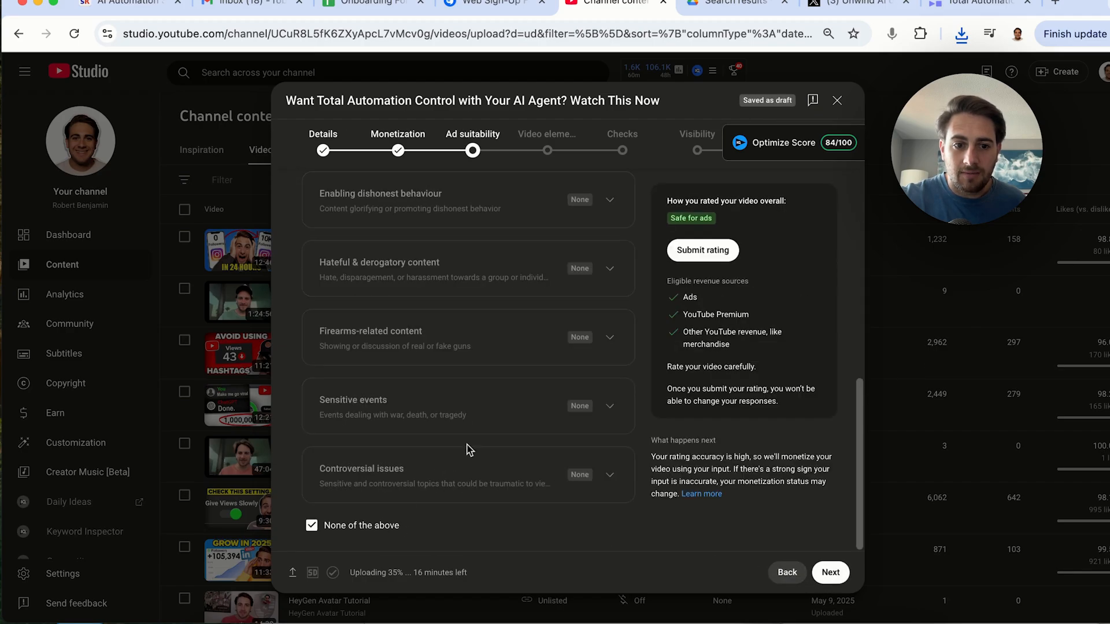
click(716, 248)
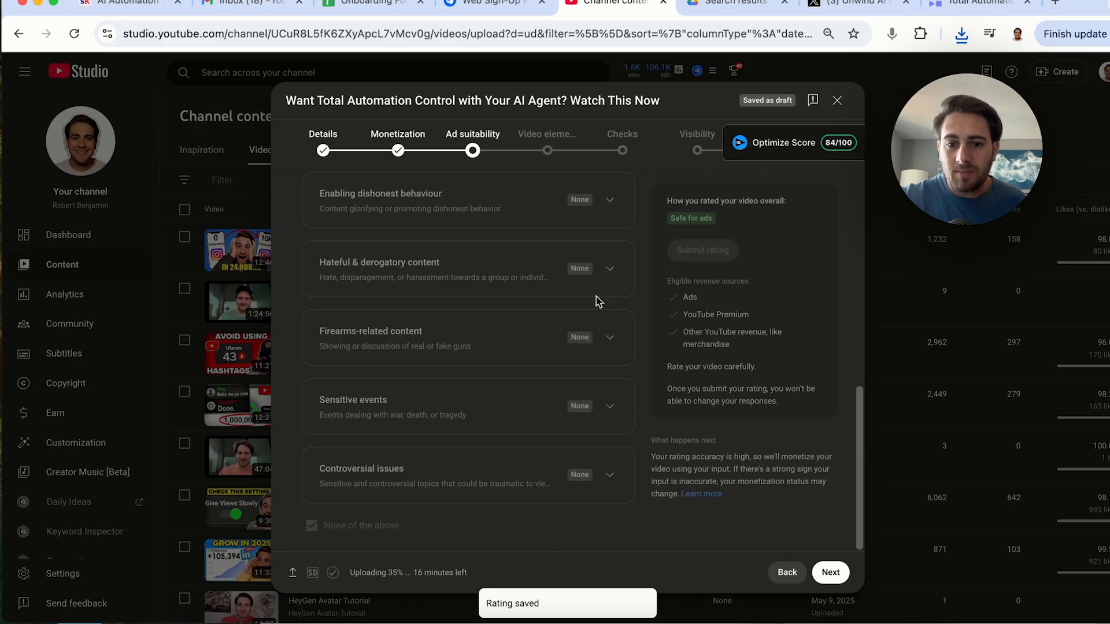
Continue to Video elements and add an end screen using the Import from latest video template
click(829, 574)
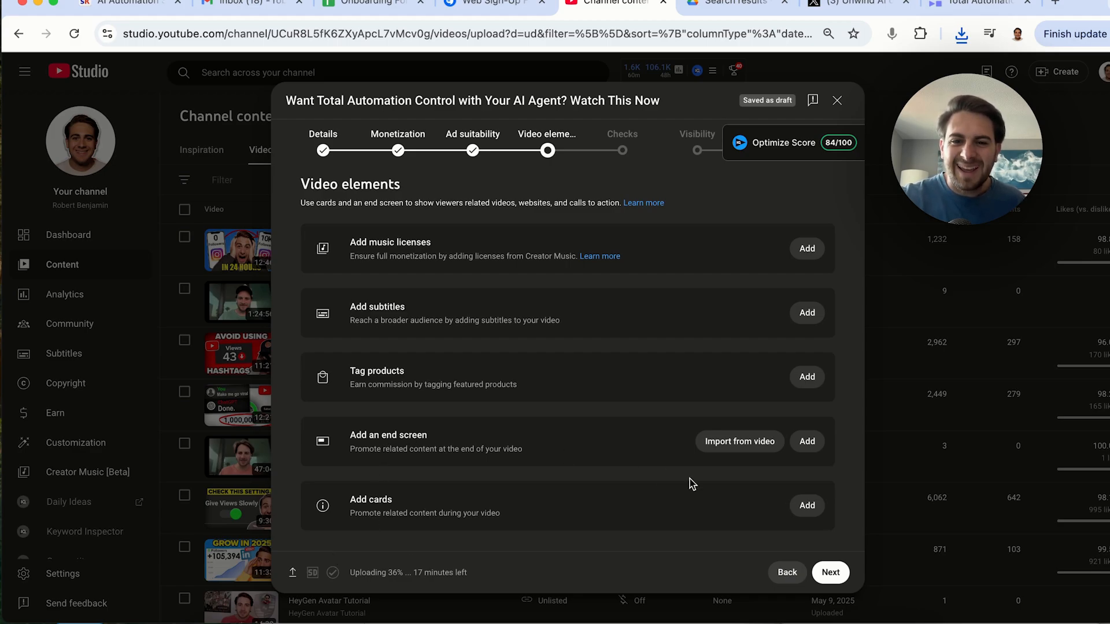
click(807, 441)
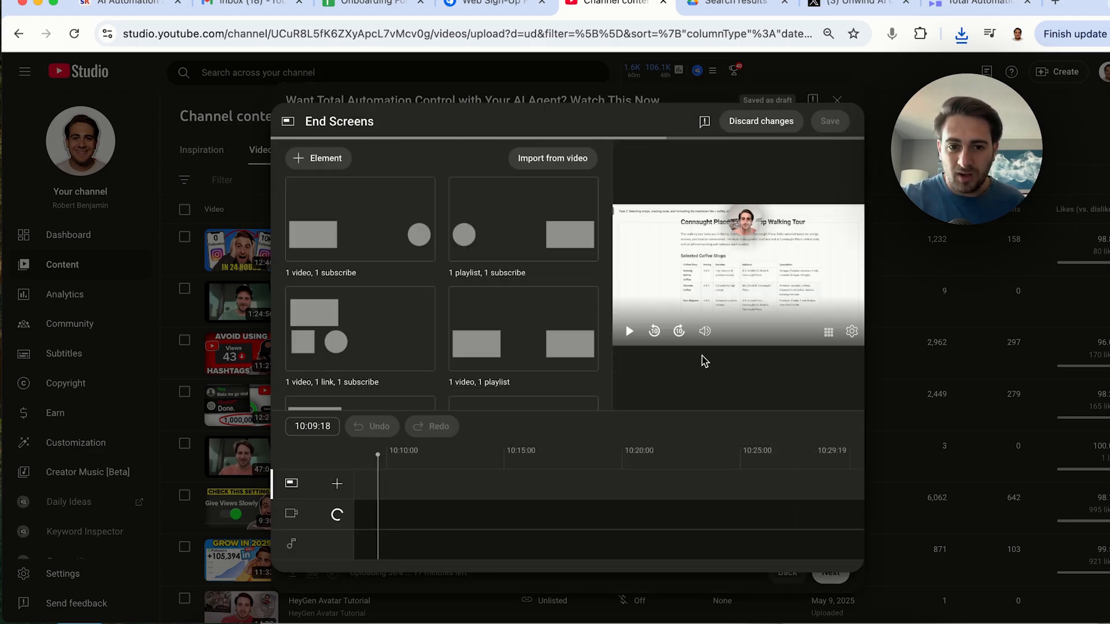
click(643, 476)
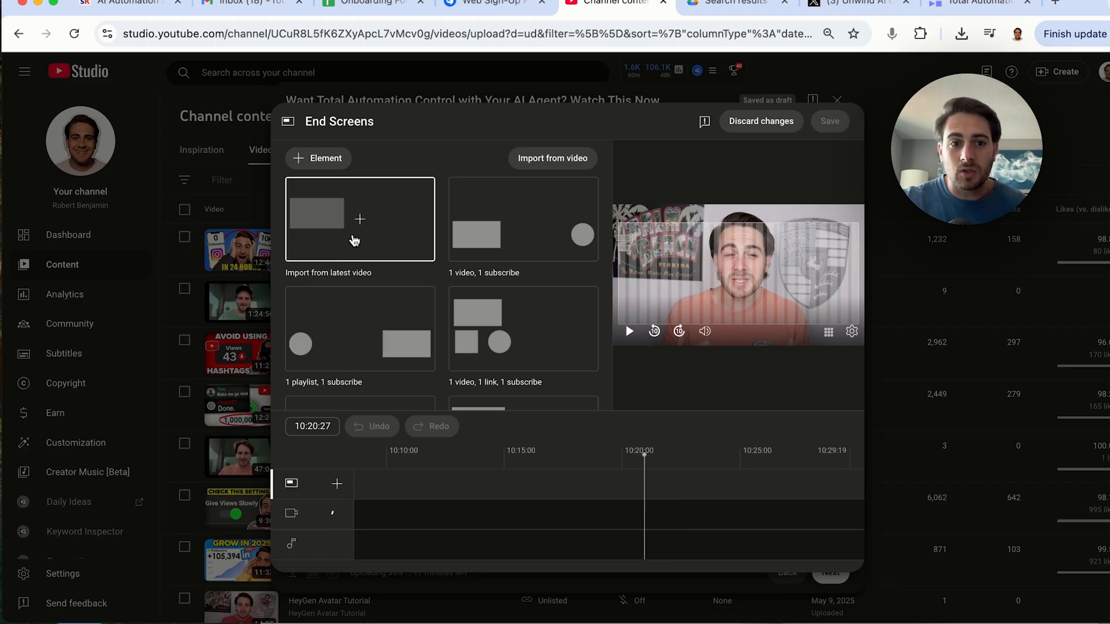
click(355, 241)
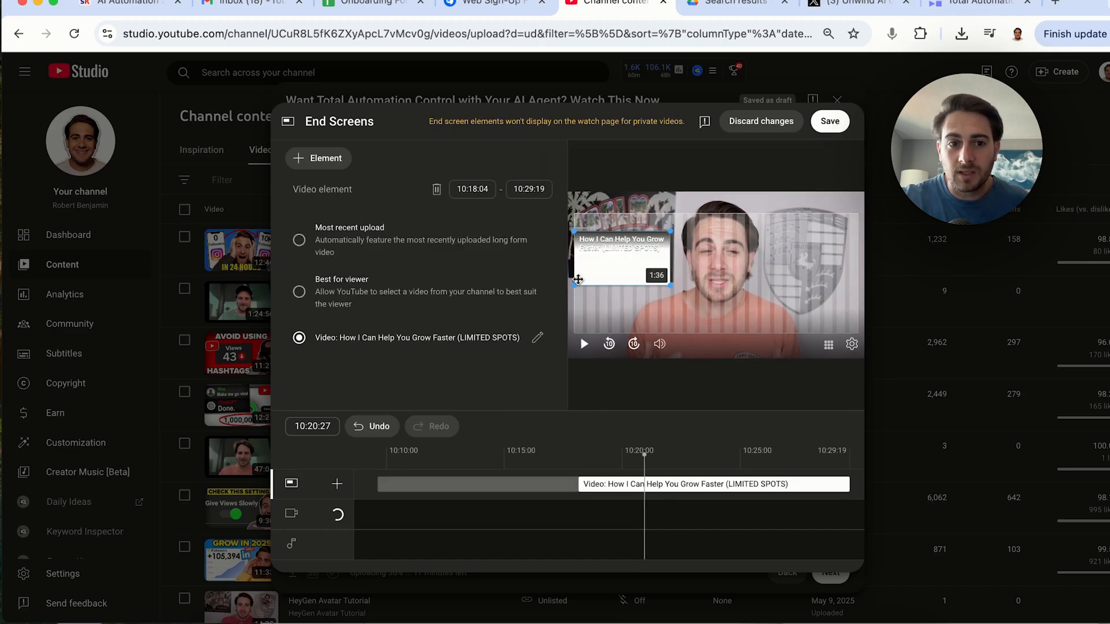
Enlarge the end-screen video element, move its start to about 10:19:13, and save the end screen
click(310, 168)
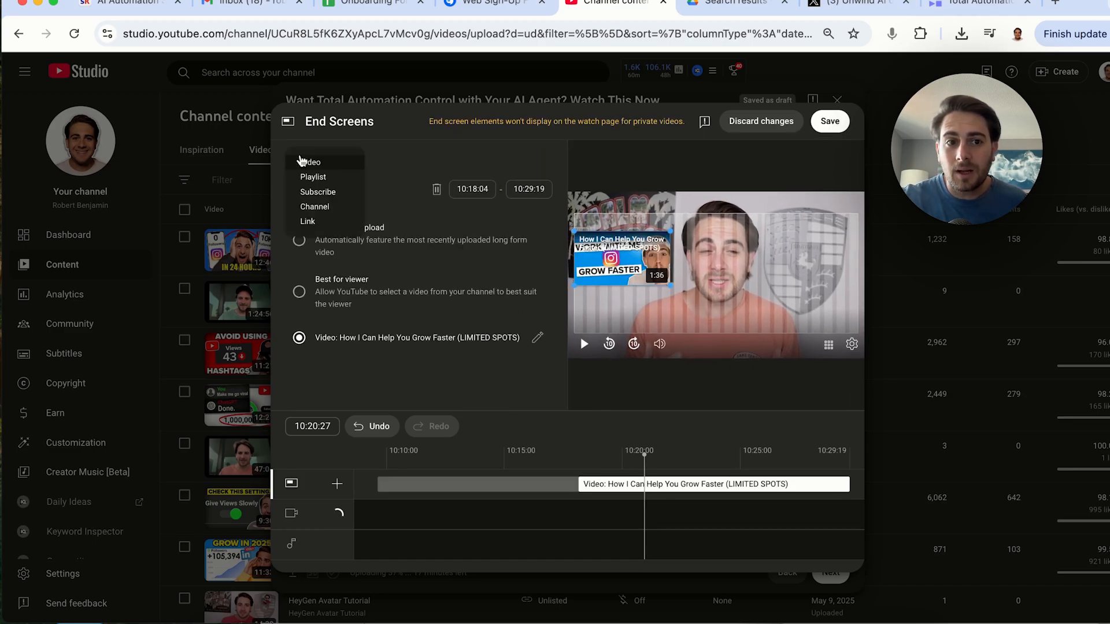
click(419, 155)
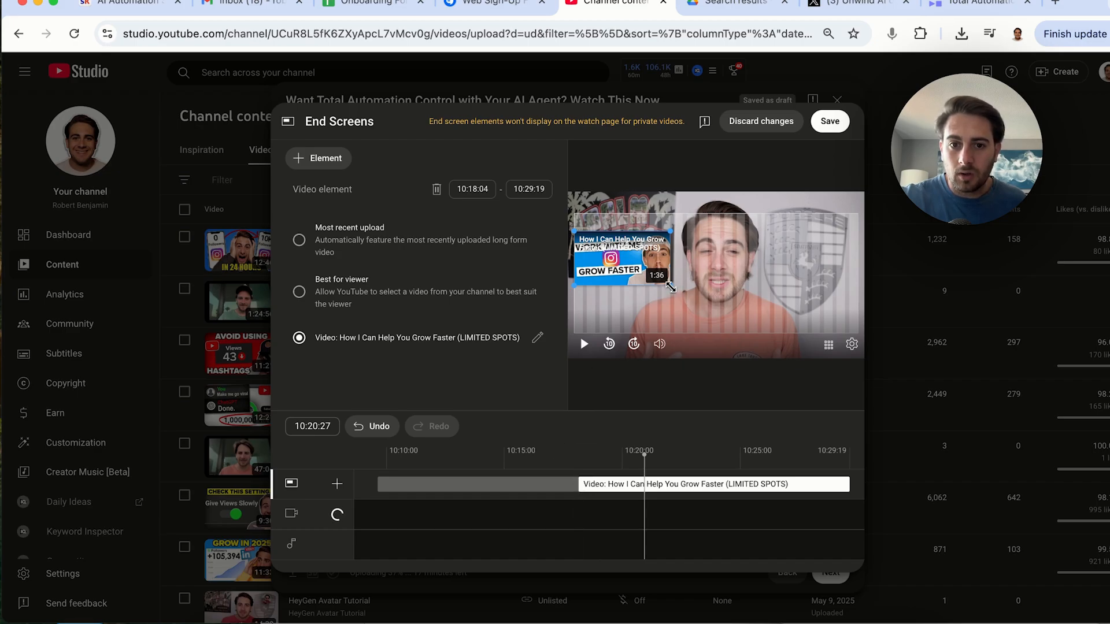
drag(669, 287, 699, 301)
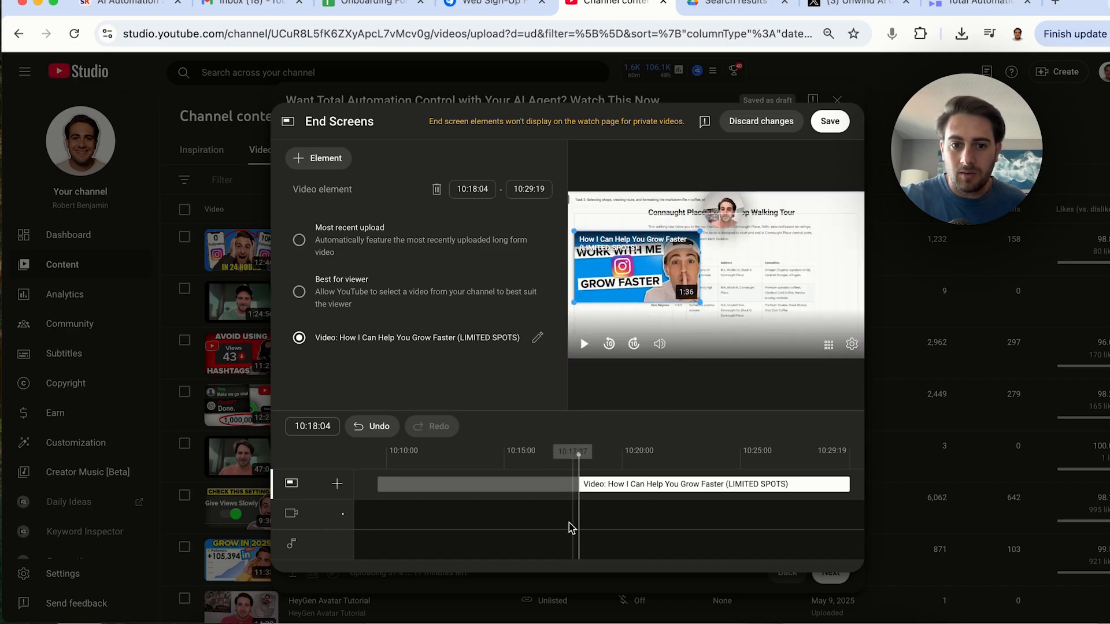
drag(580, 484, 611, 509)
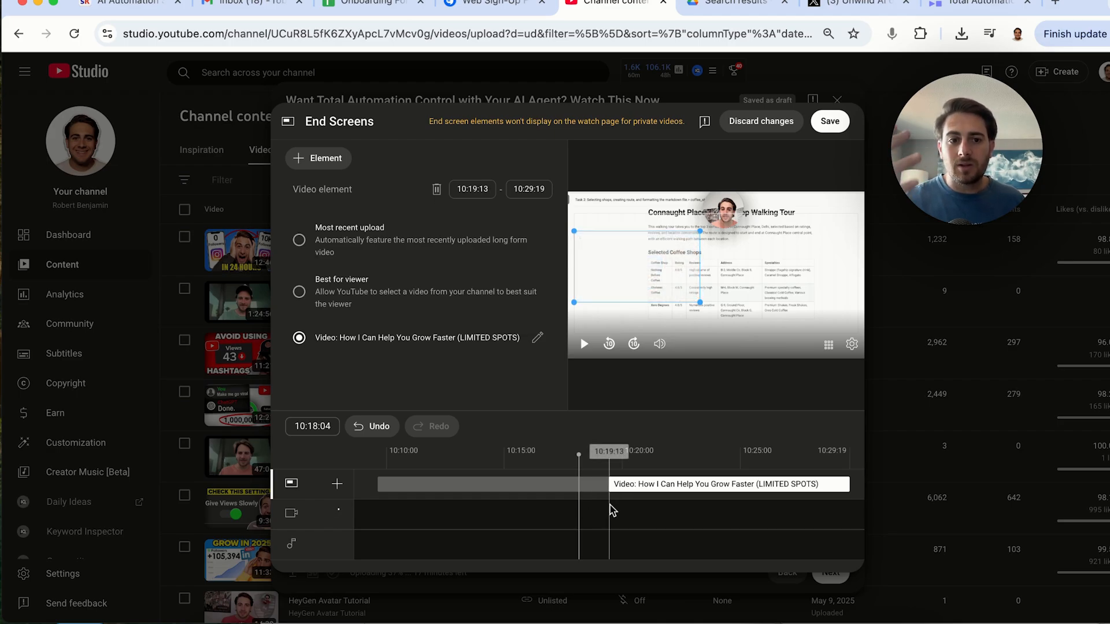
click(829, 121)
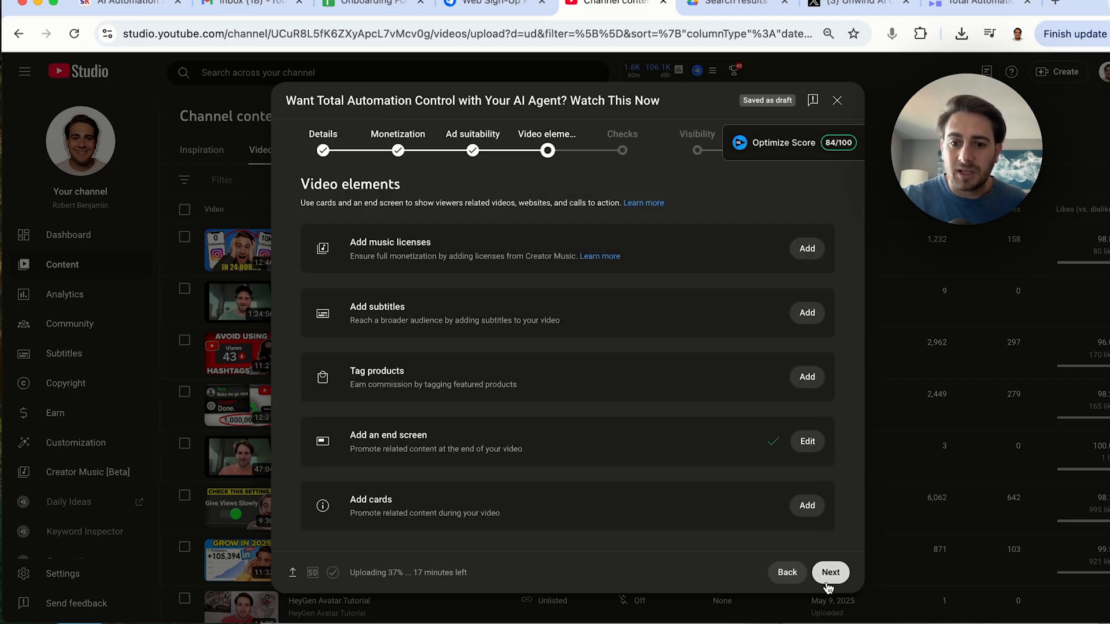
Advance through Checks to the Visibility page and review its save, publish and schedule options
click(830, 572)
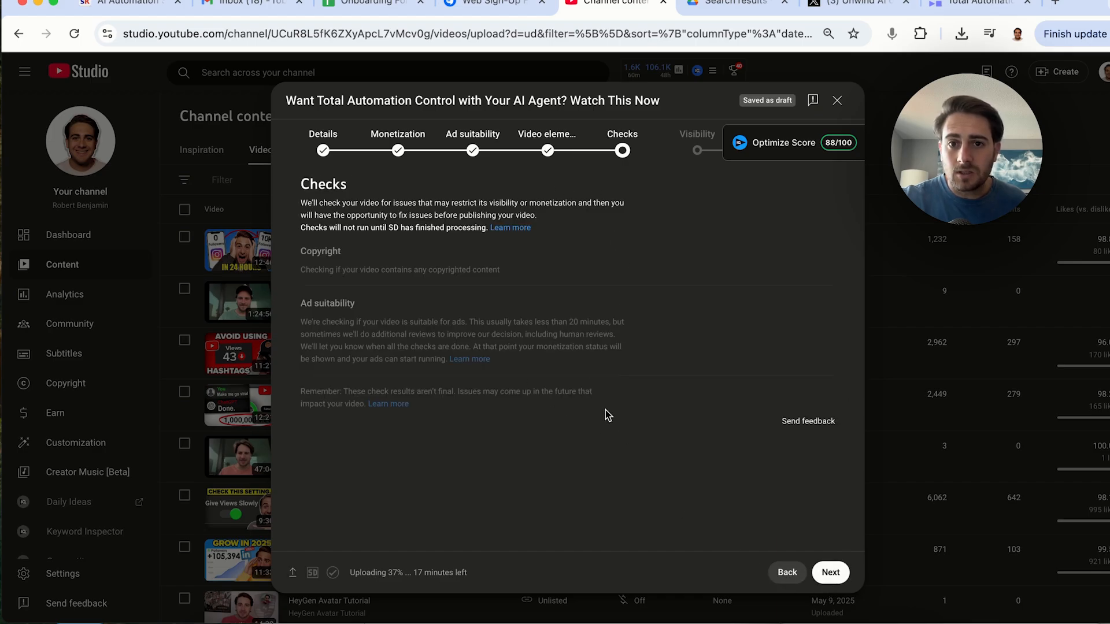
click(833, 571)
scroll(485, 334, down, 3)
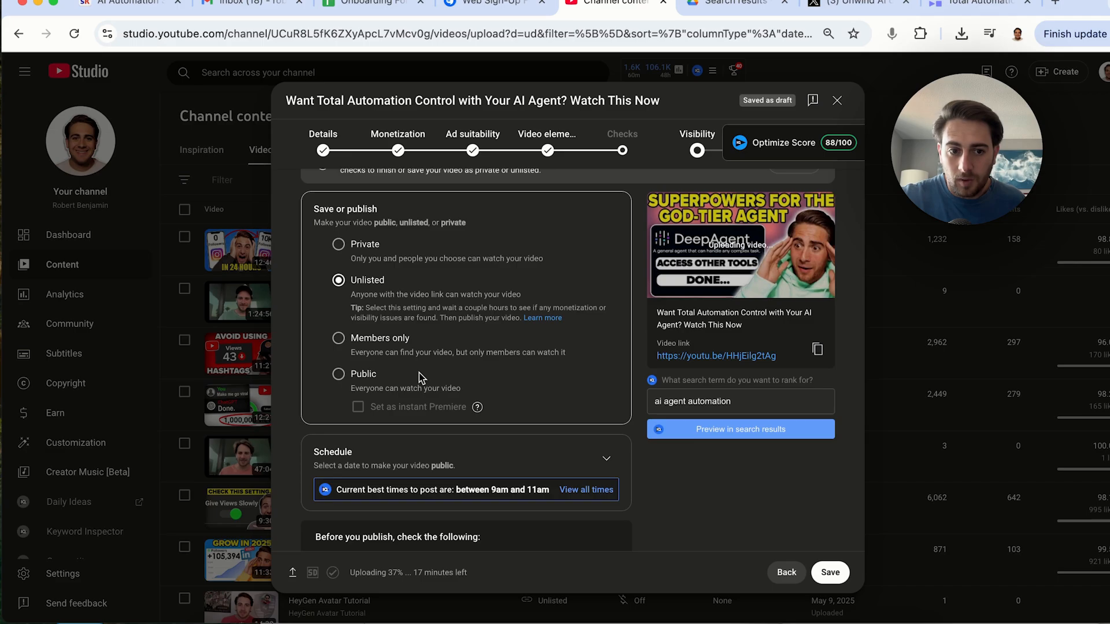
scroll(419, 373, down, 1)
scroll(522, 440, down, 1)
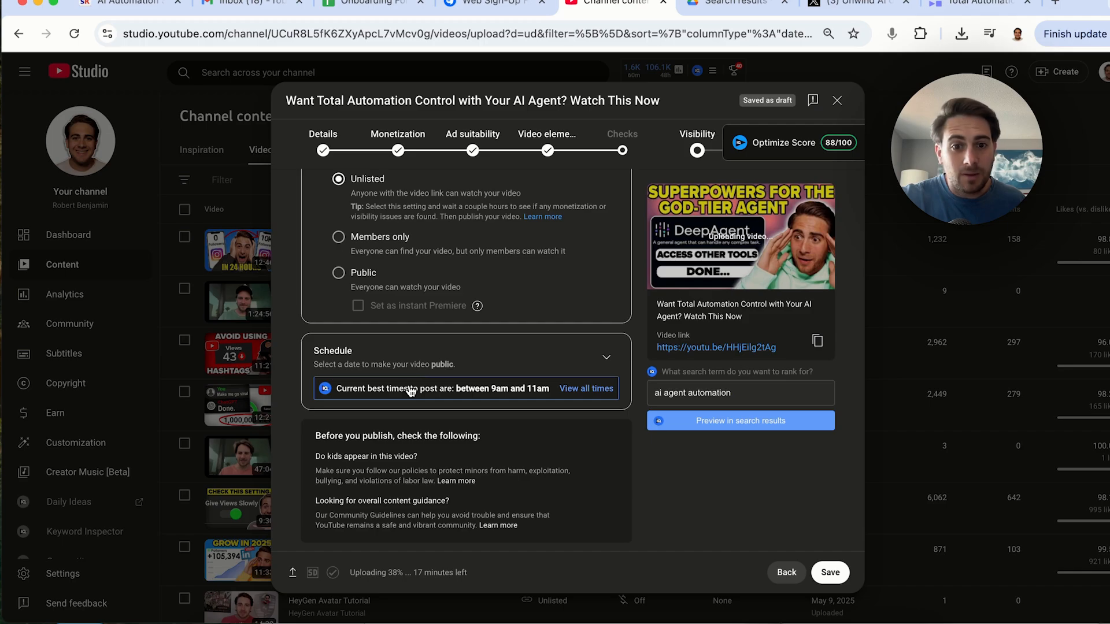
scroll(410, 391, up, 3)
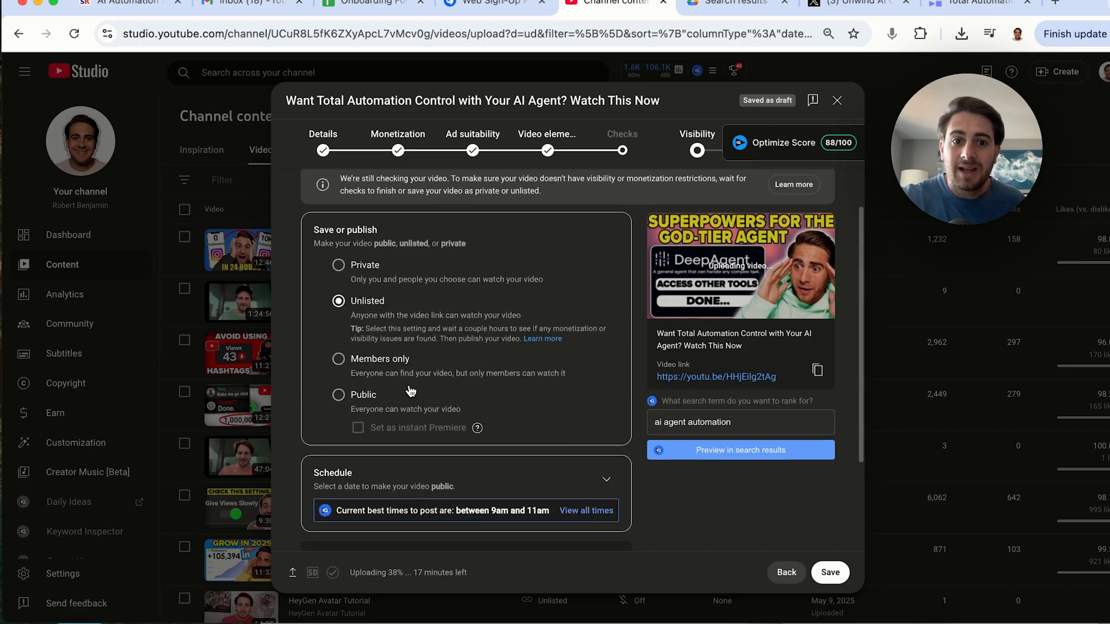